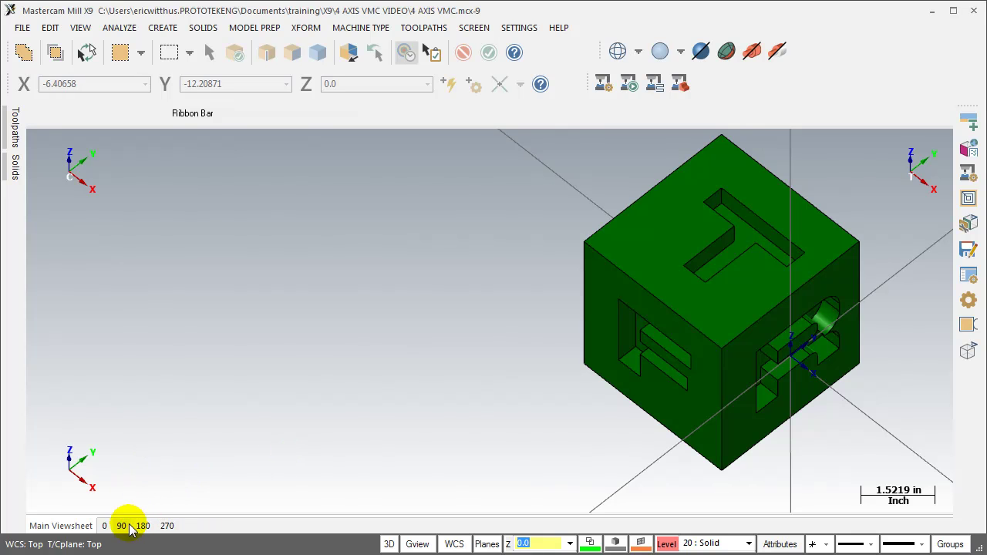
- Bring up the graphics-area context menu to reach the Plane Manager
right_click(282, 215)
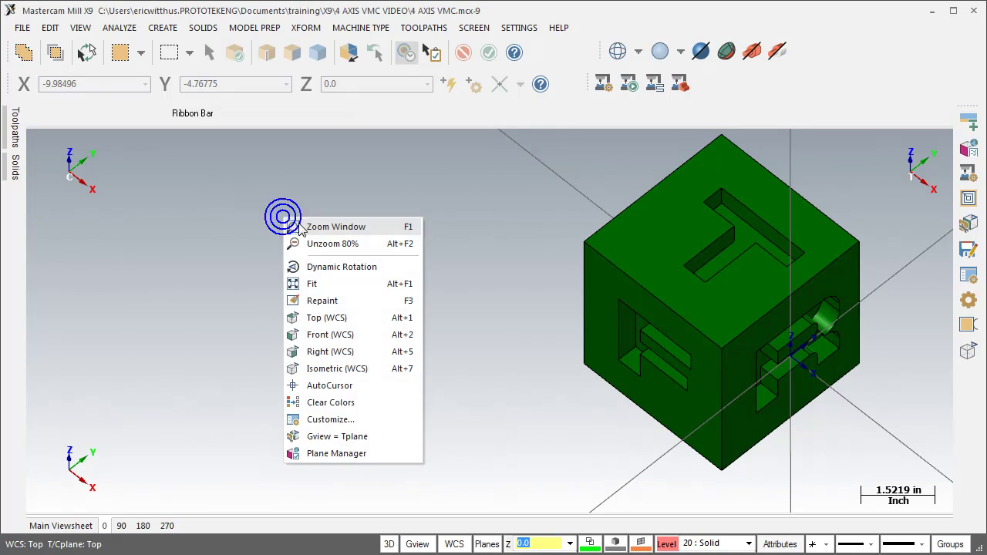
- In Plane Manager, copy the Top plane and rename the copy A0
left_click(352, 453)
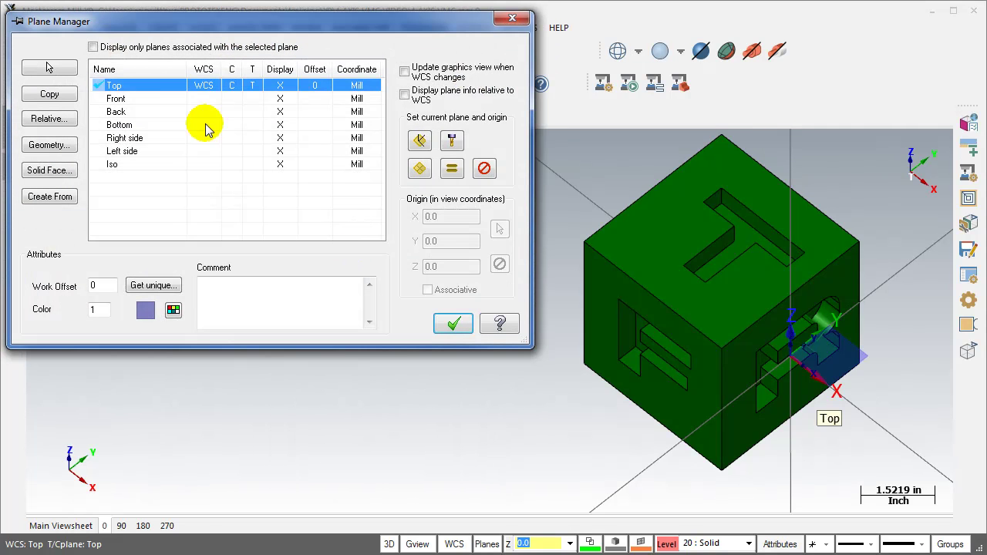
left_click(62, 96)
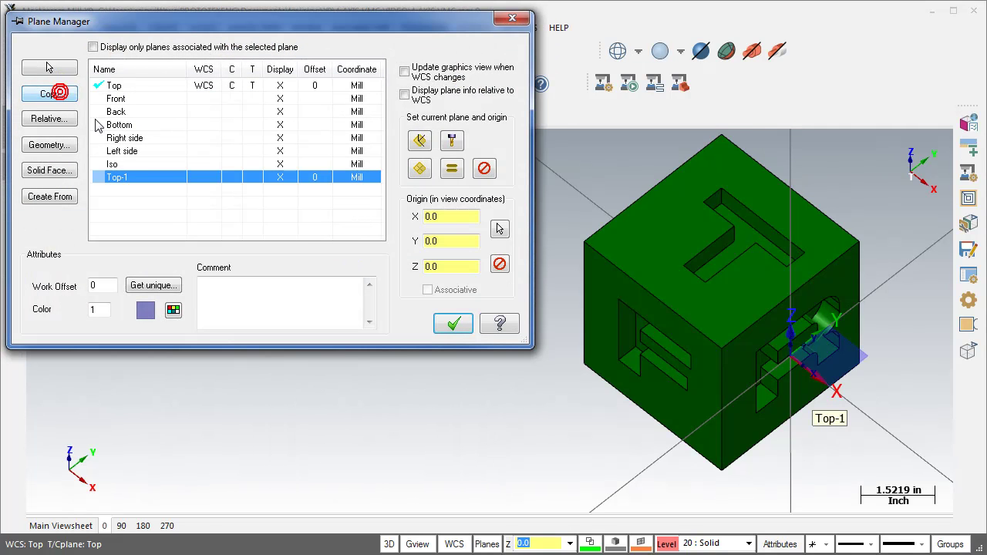
right_click(139, 178)
left_click(171, 194)
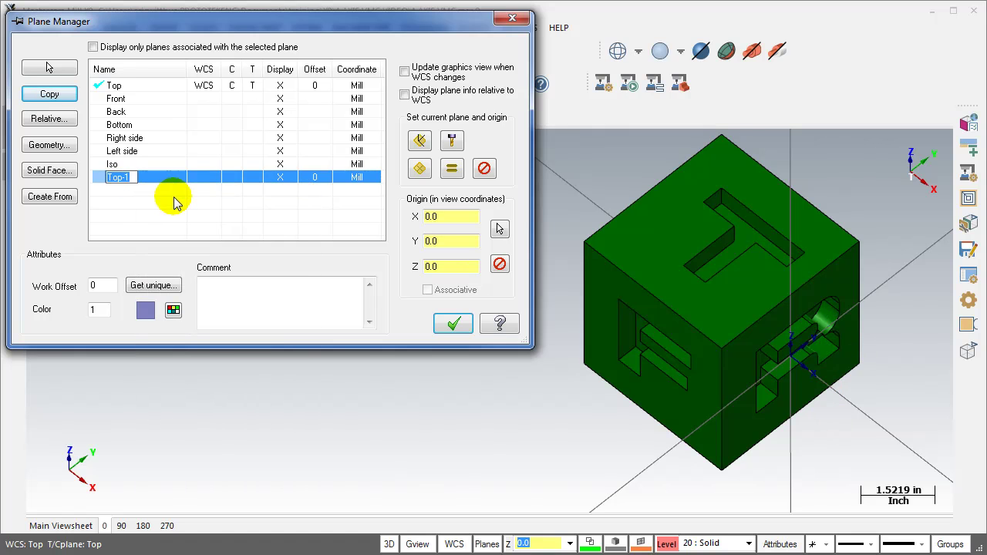
type("A0")
key("Return")
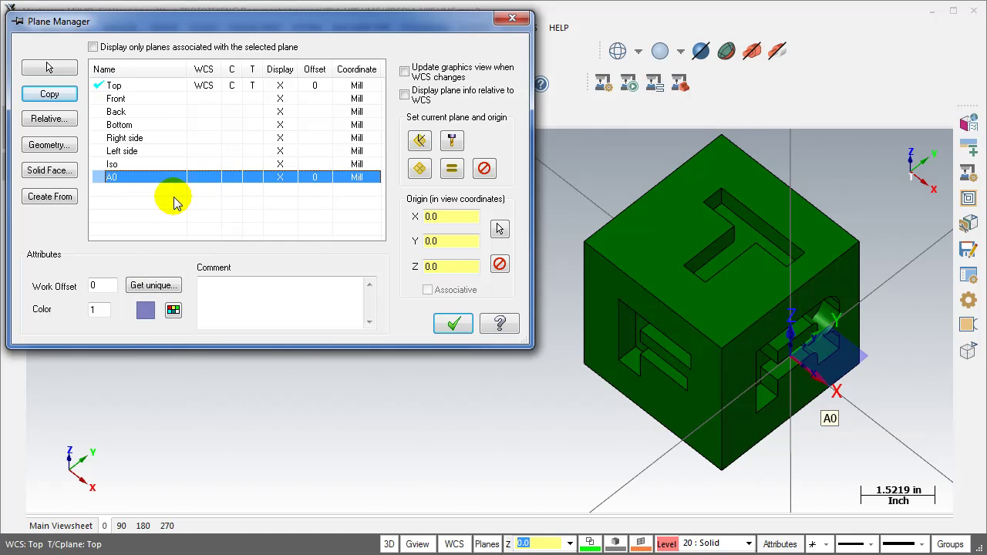
- Make A0 the active tool and construction plane, check it on the cube, then go to viewsheet 90
left_click(231, 178)
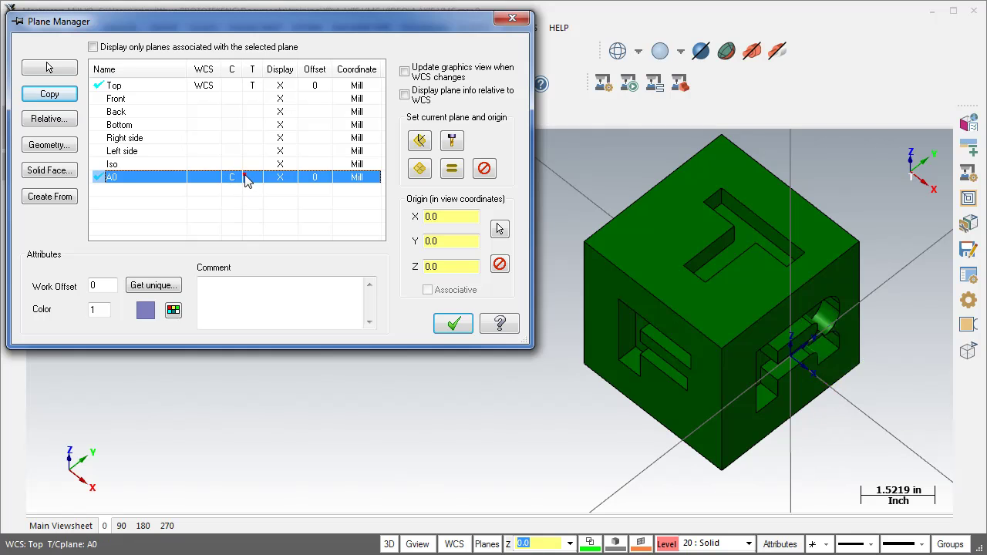
middle_click_drag(655, 223, 688, 245)
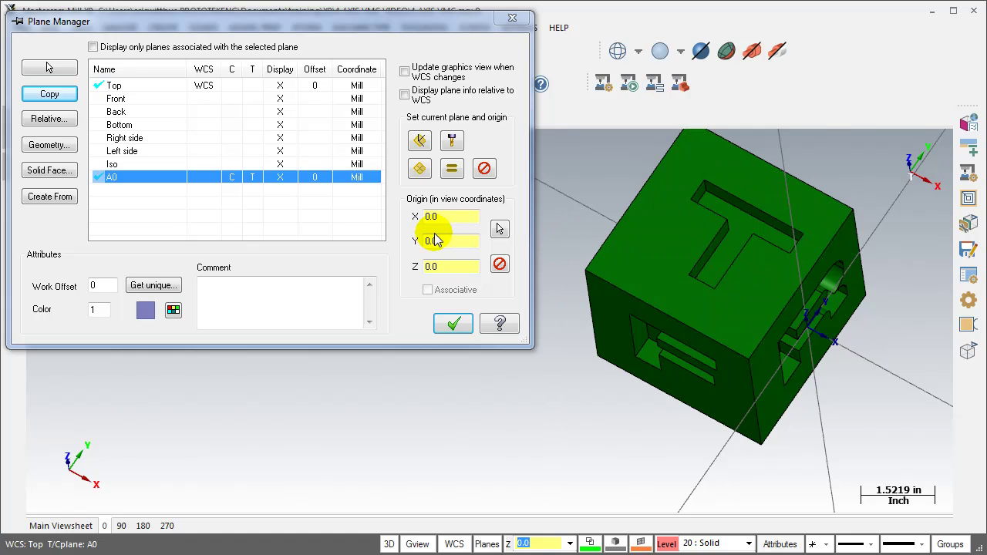
left_click(121, 525)
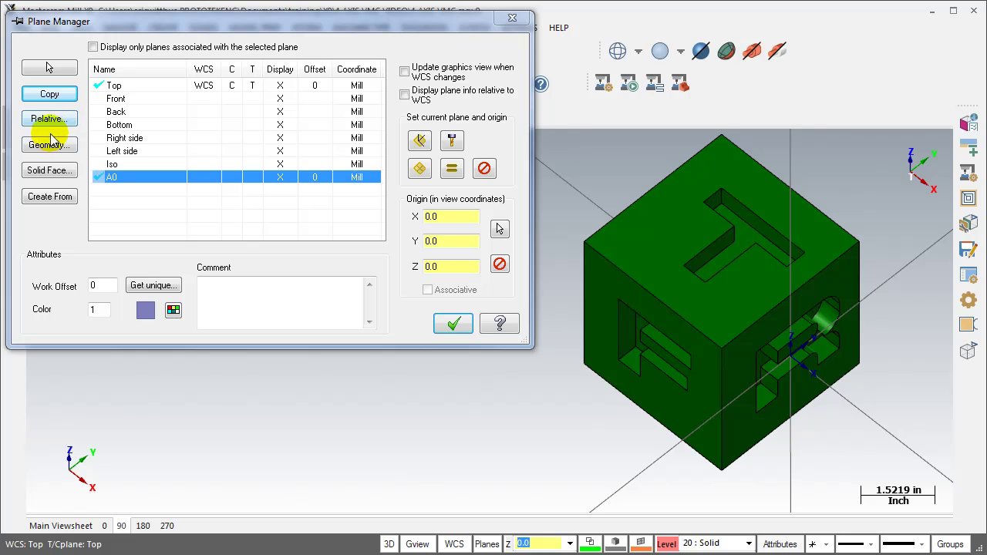
- Create plane A90 from A0, rotated -90°, with work offset 0
left_click(49, 195)
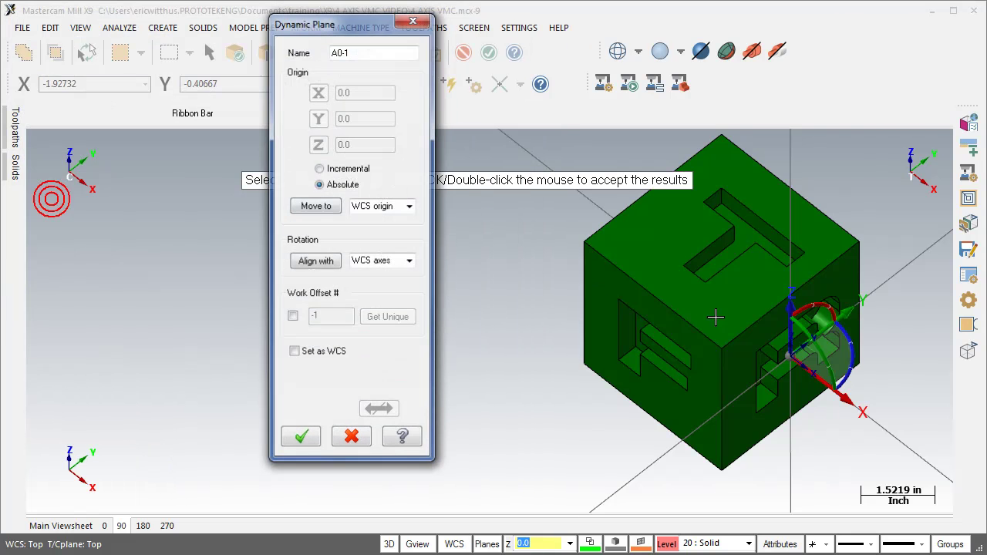
left_click(797, 310)
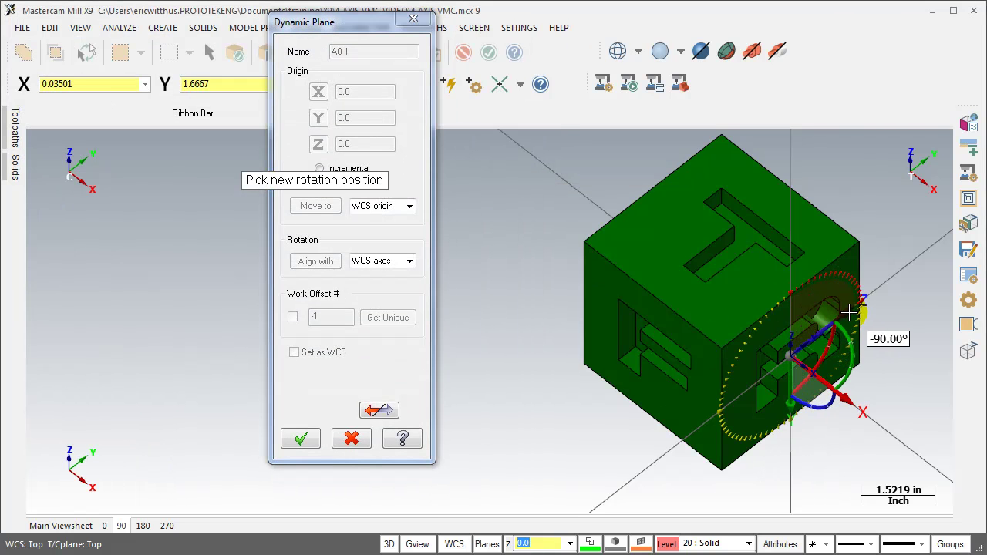
left_click(848, 312)
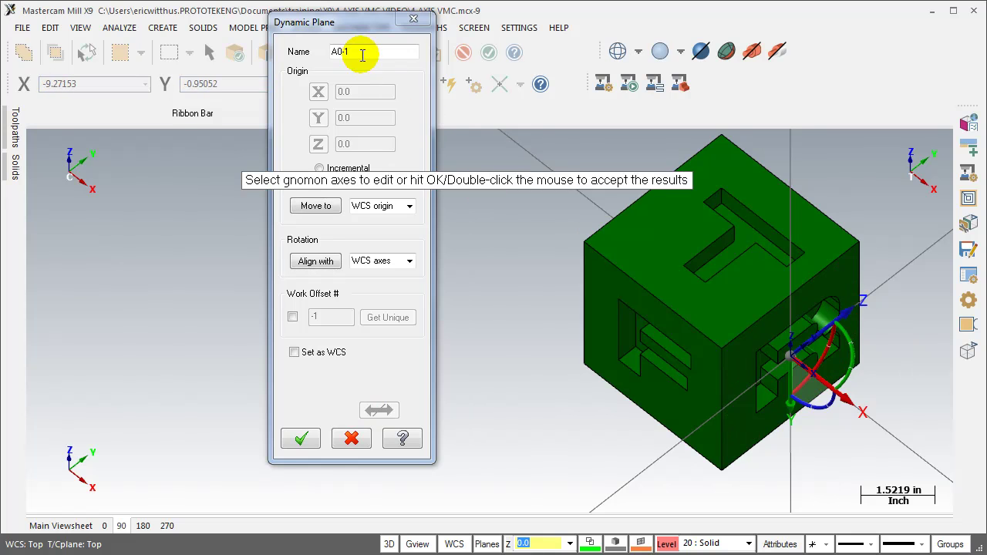
left_click(314, 51)
left_click(314, 54)
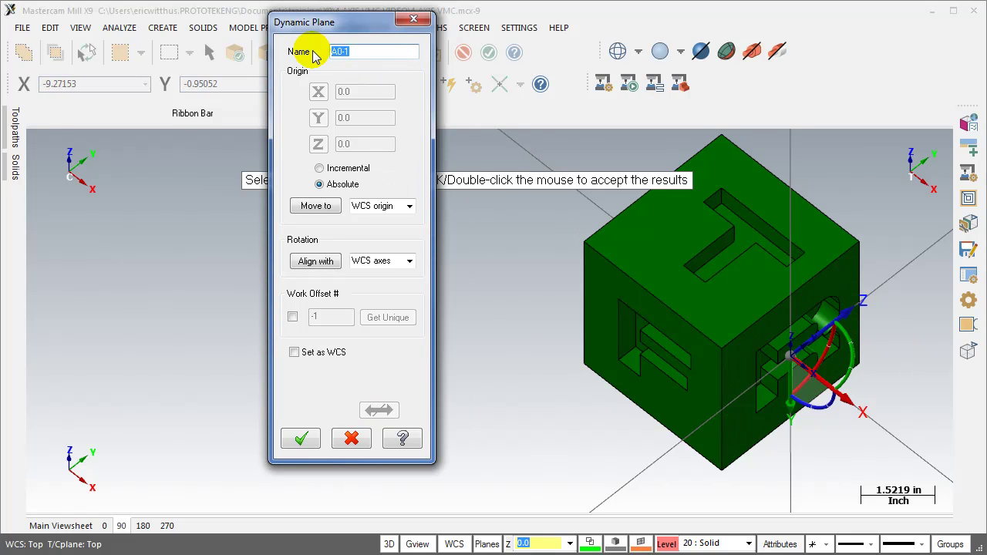
left_click(290, 315)
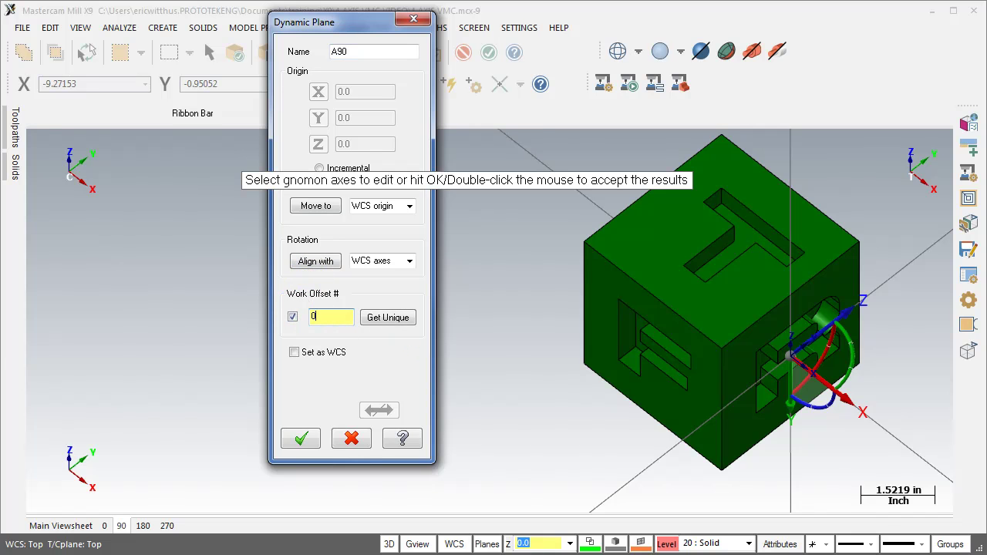
left_click(327, 425)
left_click(305, 440)
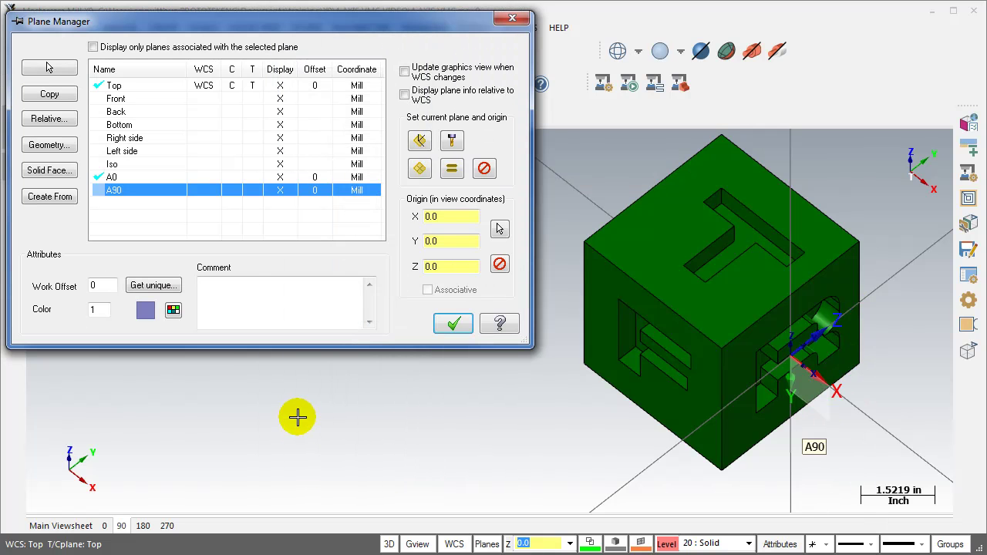
- Make A90 the active tool and construction plane, align the view to it, then go to viewsheet 180
right_click(494, 400)
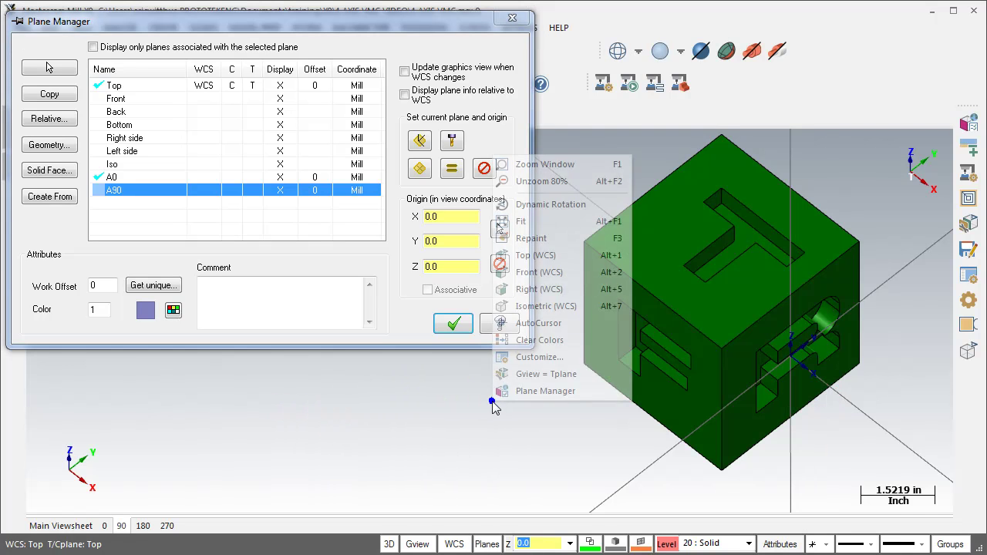
left_click(544, 375)
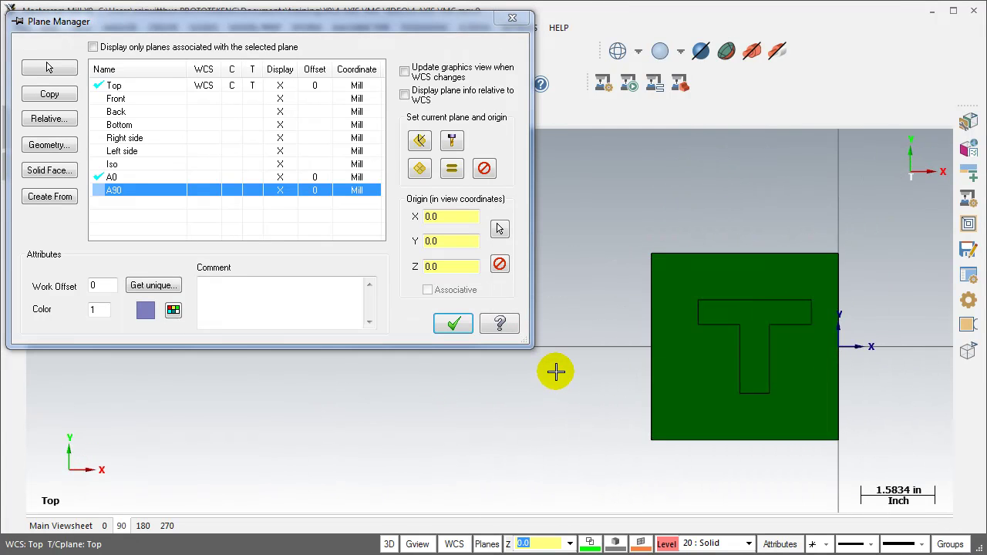
left_click(251, 190)
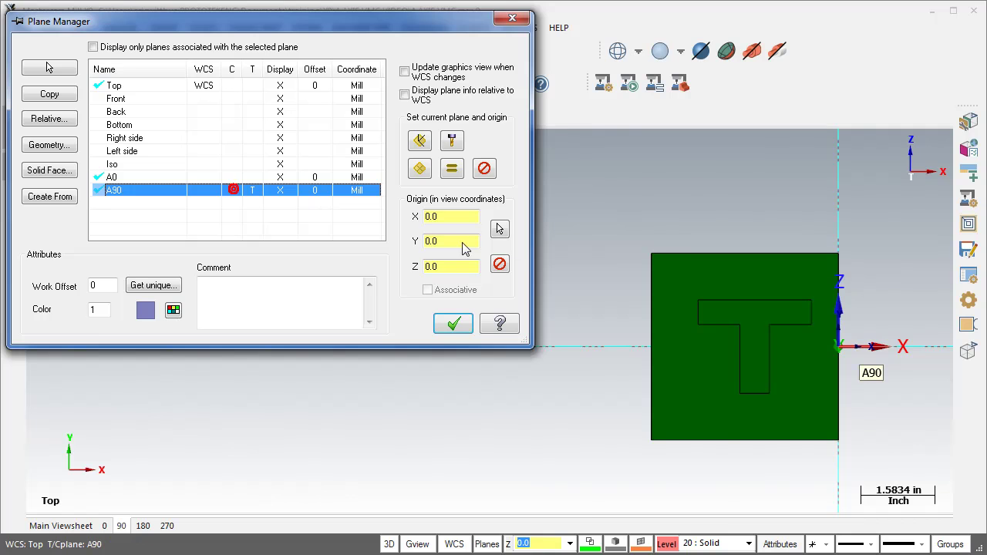
right_click(584, 279)
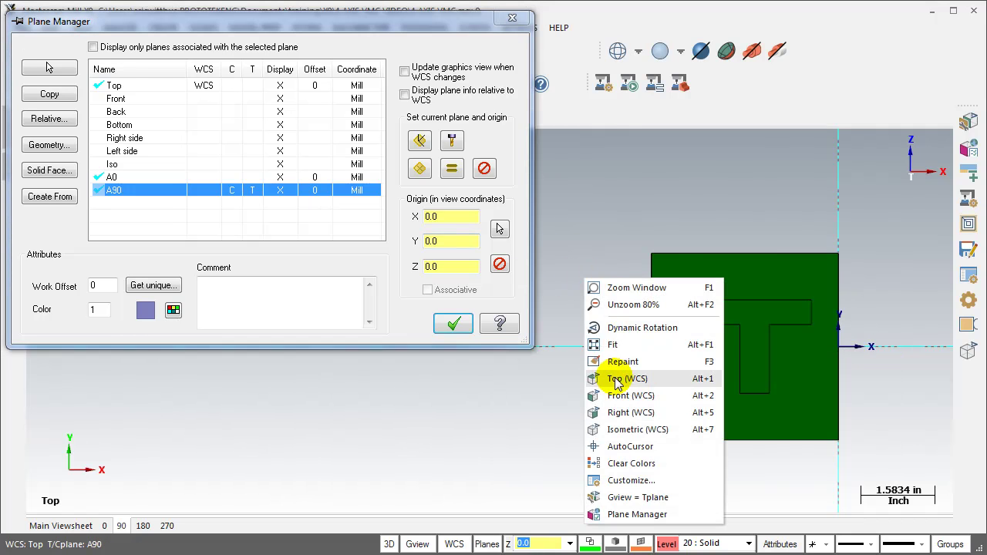
left_click(626, 497)
middle_click_drag(639, 455, 646, 270)
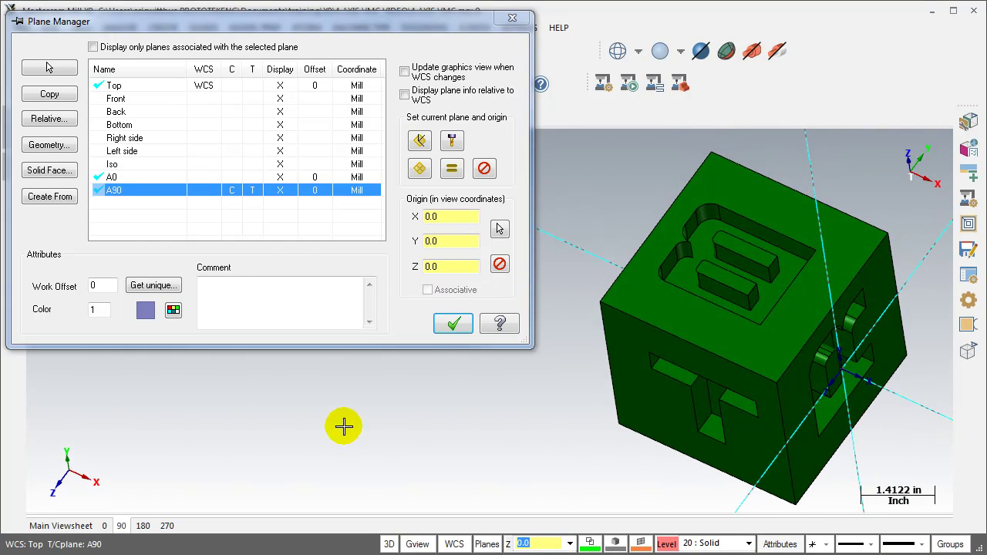
left_click(142, 526)
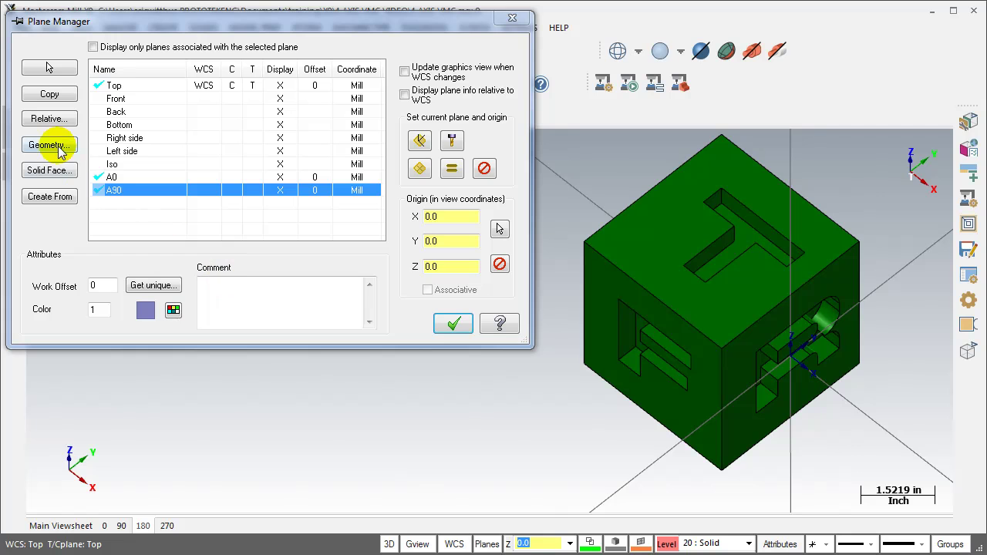
- Create plane A180 from A90, rotated -90°, with a work offset assigned
left_click(47, 195)
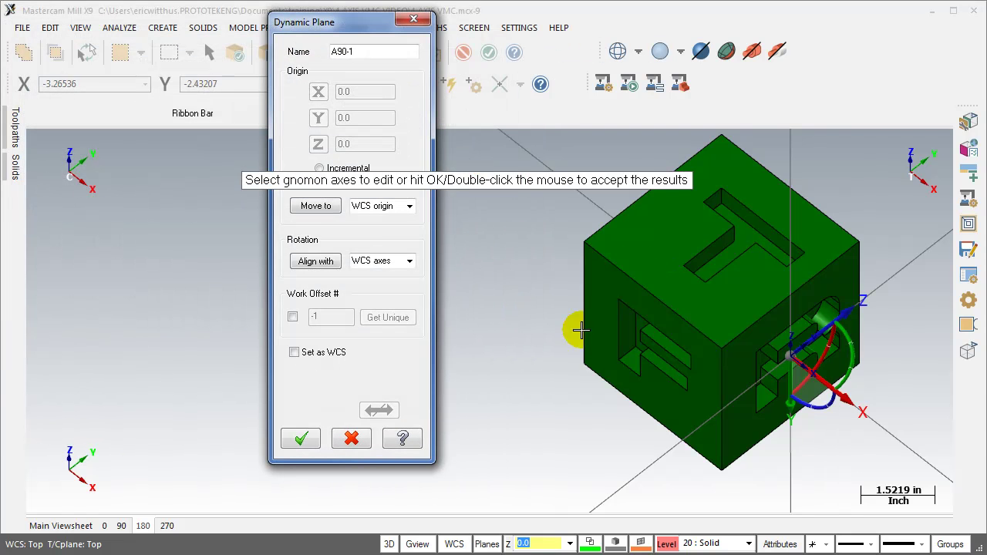
left_click(837, 330)
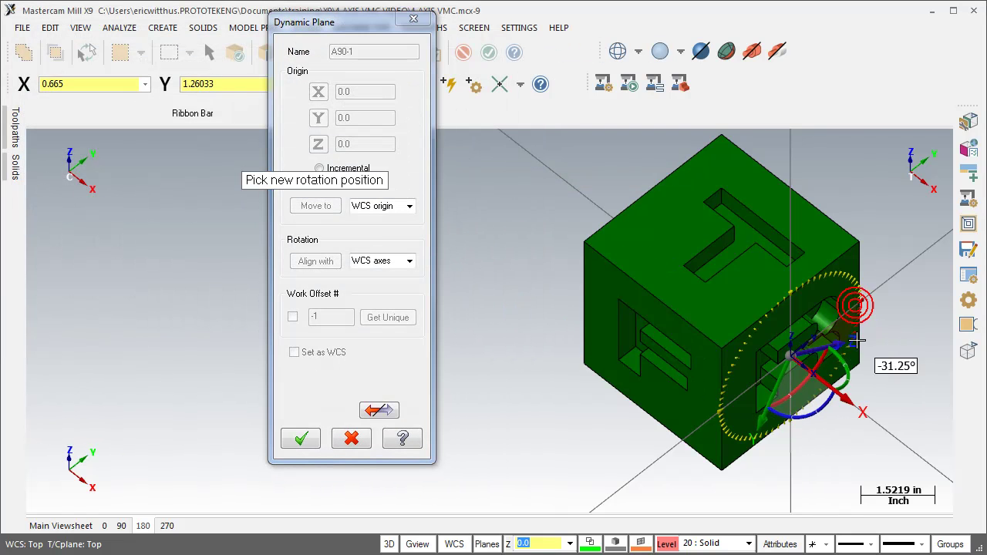
left_click(790, 416)
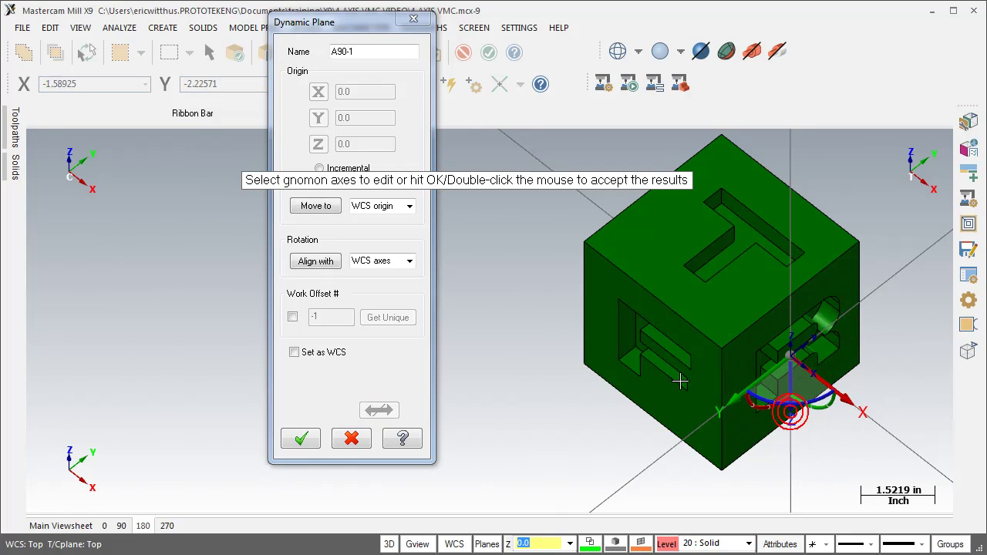
left_click(354, 51)
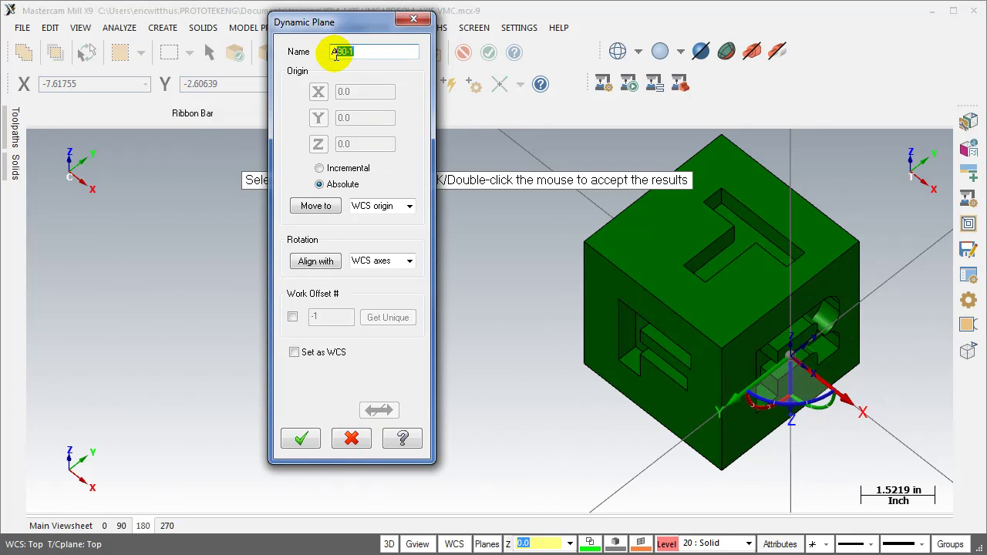
left_click(293, 316)
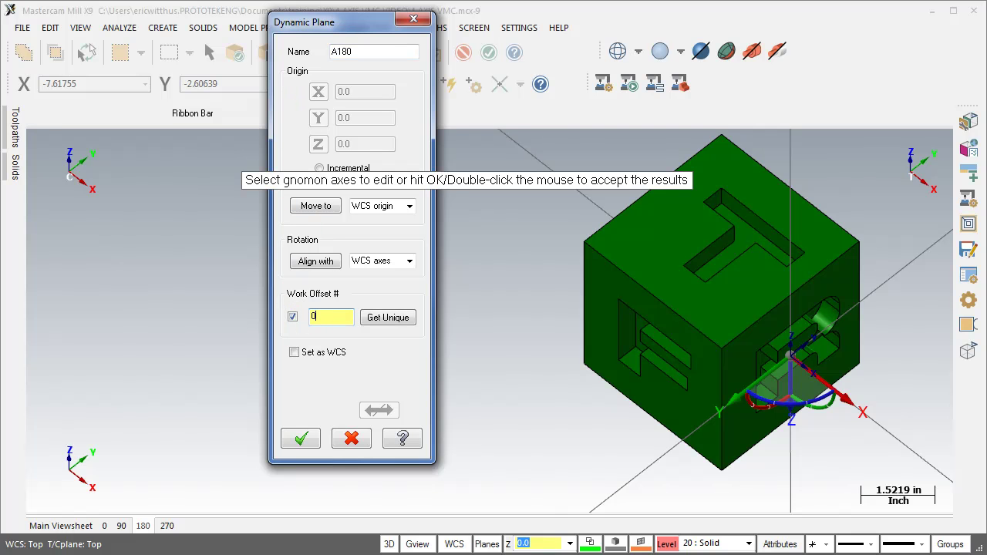
left_click(299, 438)
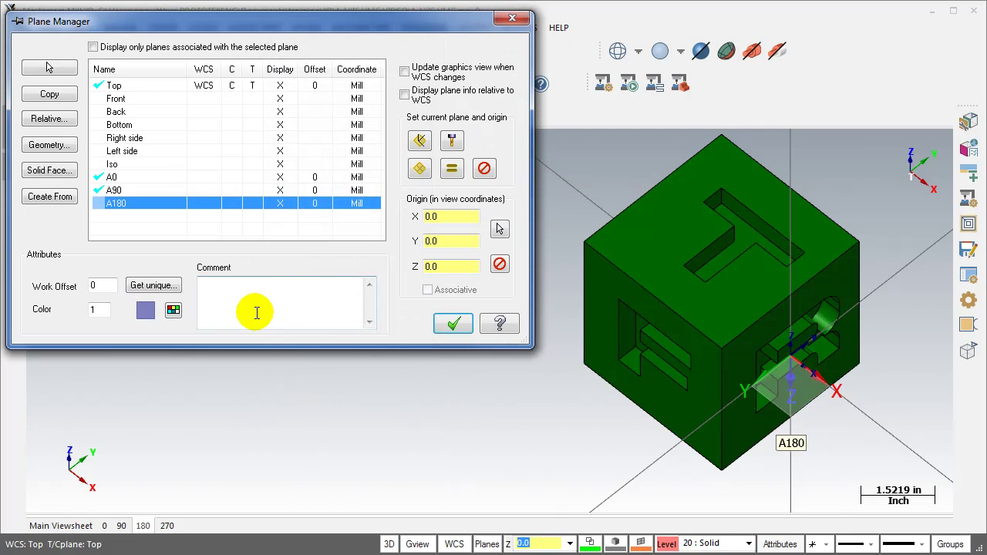
- Make A180 the construction and tool plane and view the cube along it
left_click(232, 204)
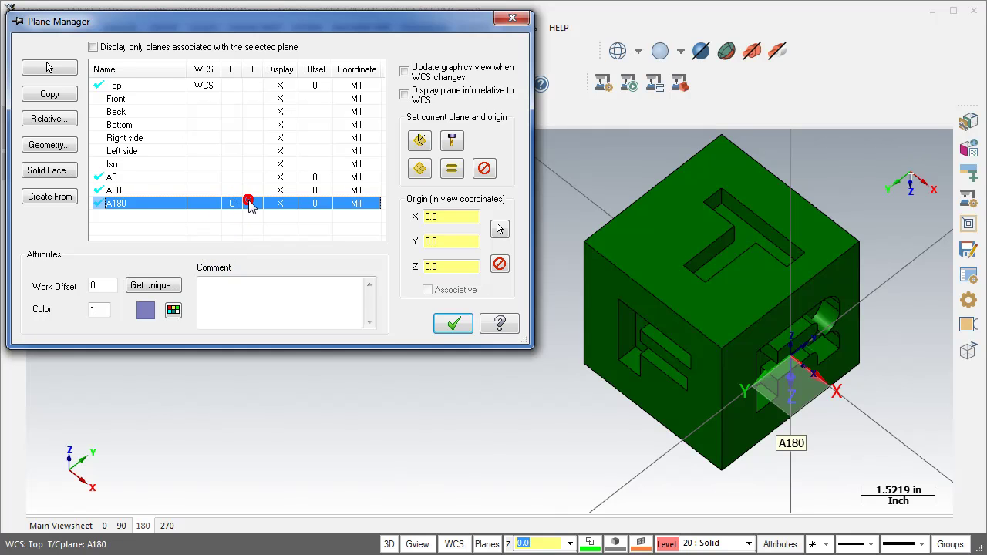
left_click(248, 203)
right_click(563, 213)
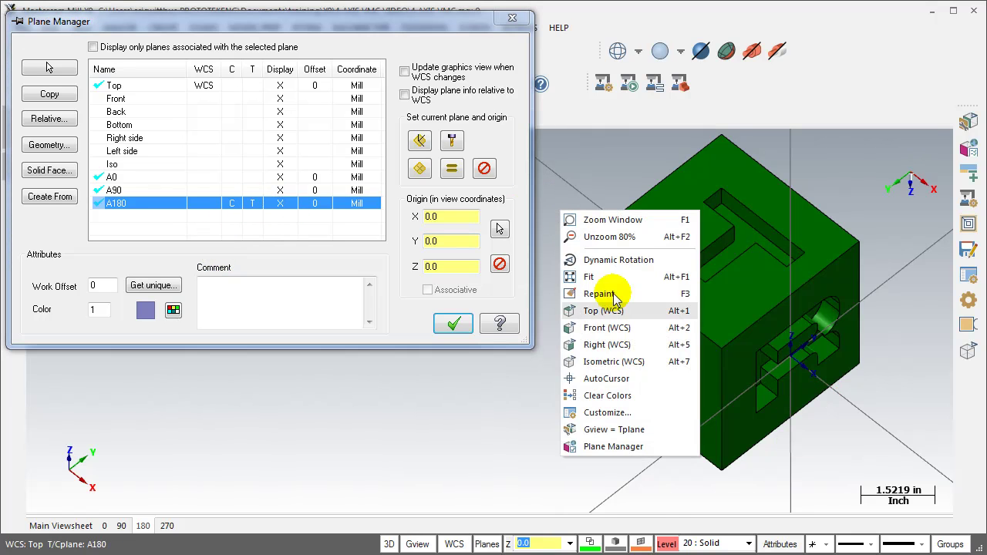
left_click(613, 430)
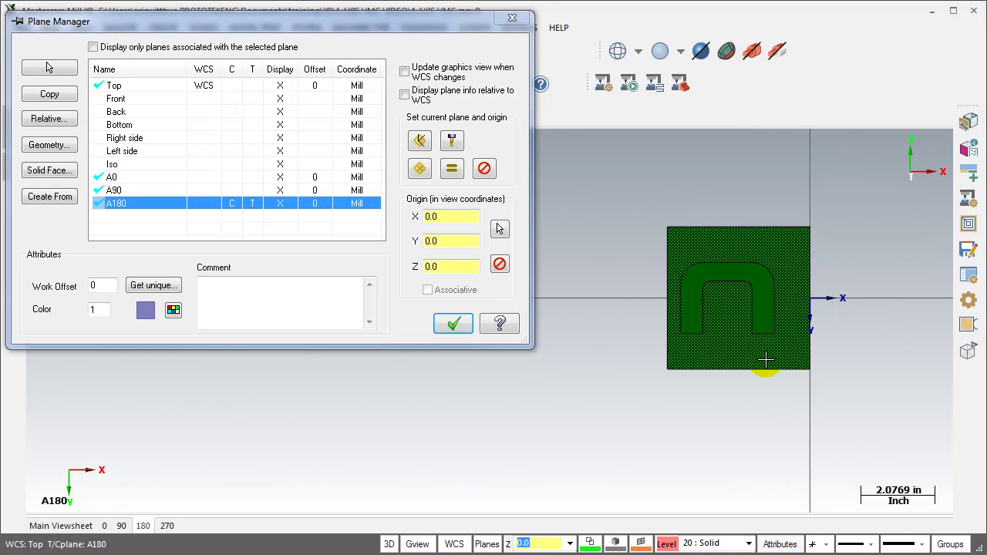
middle_click_drag(766, 359, 744, 269)
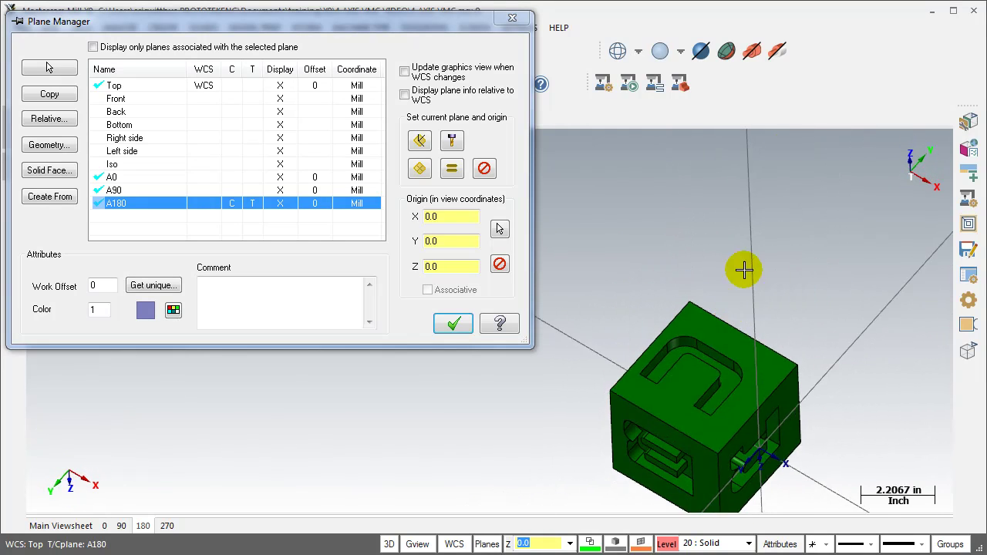
scroll(714, 245, "up", 5)
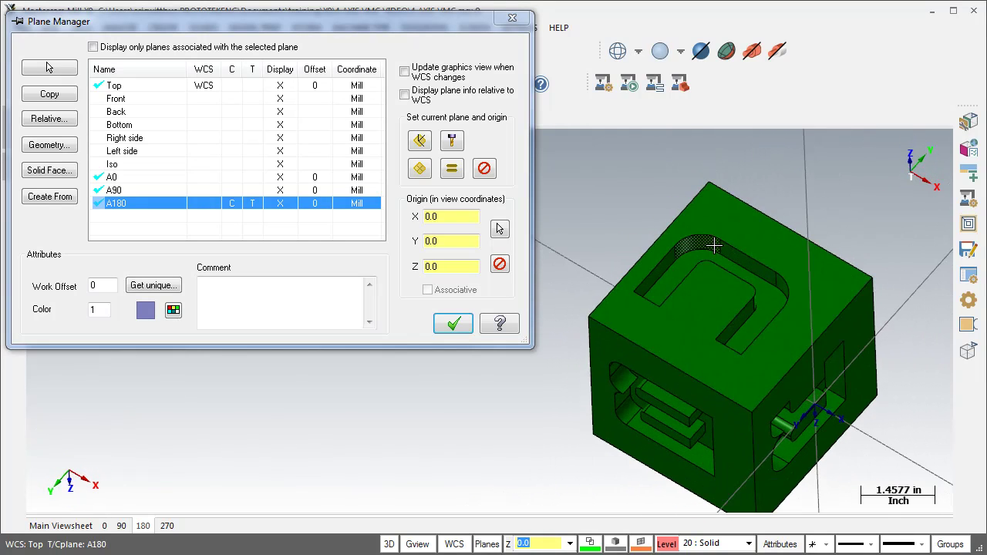
- On viewsheet 270, create a plane from A180 rotated 90°, named A270, with work offset enabled
left_click(165, 527)
left_click(57, 196)
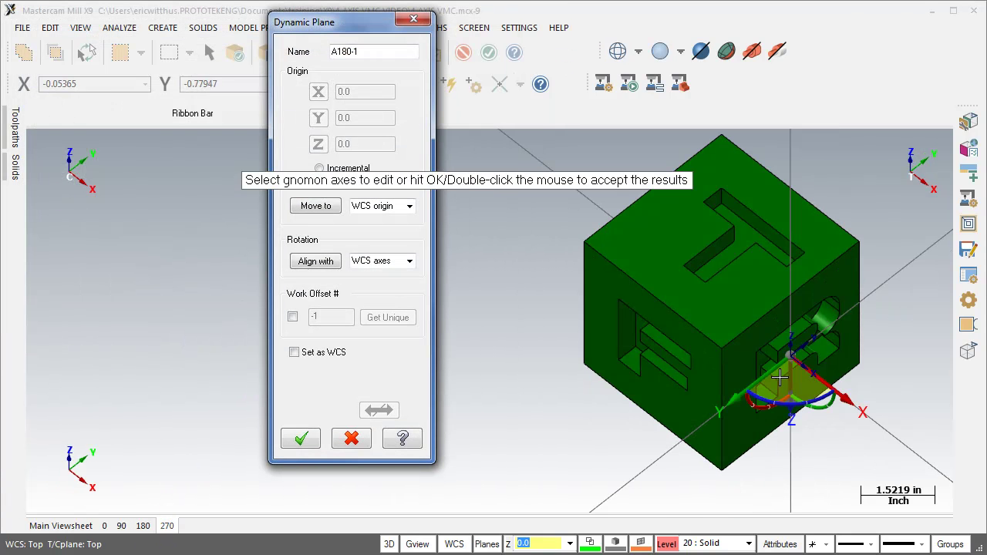
left_click(759, 402)
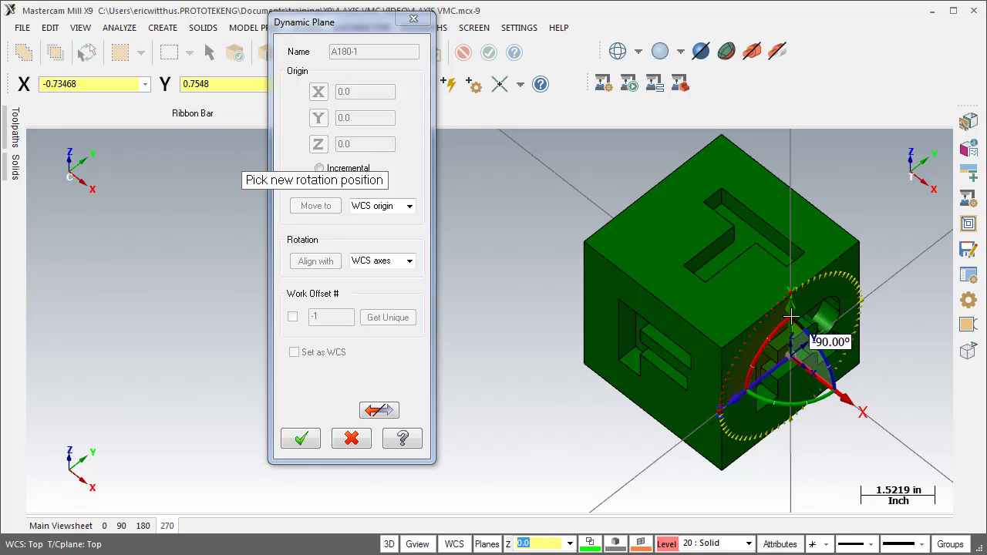
left_click(786, 378)
left_click(367, 51)
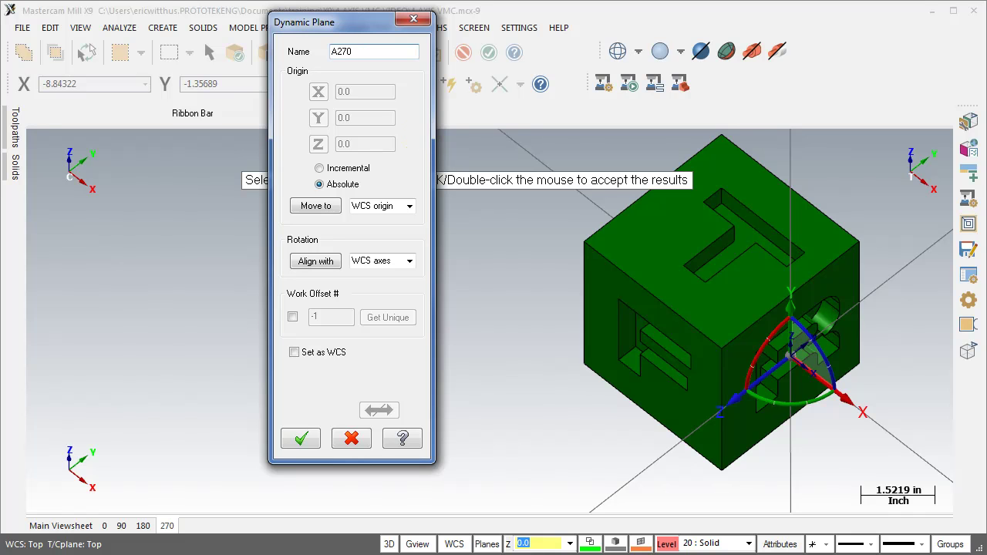
type("A270")
left_click(293, 316)
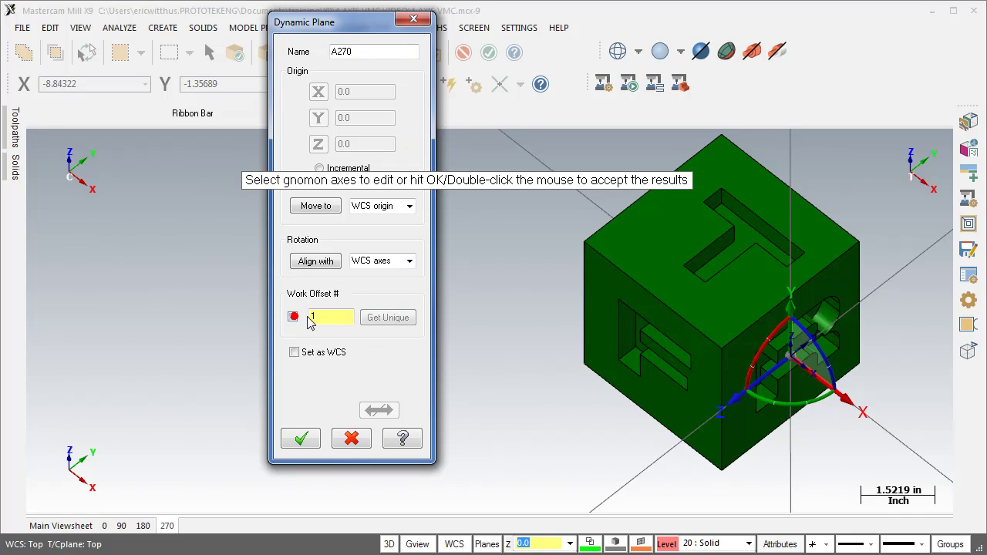
- Accept A270 with work offset 0, make it the construction and tool plane, and view the cube along it
type("0")
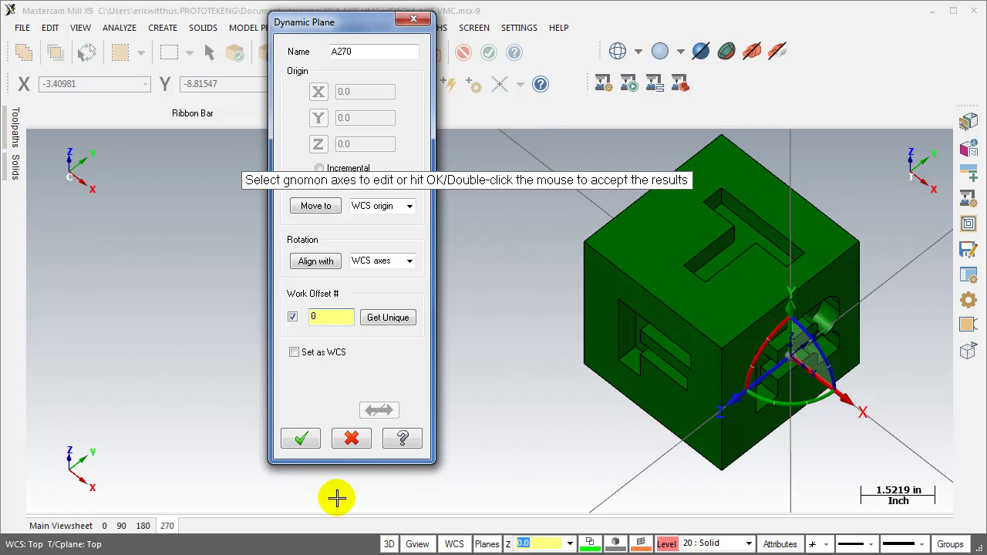
left_click(299, 440)
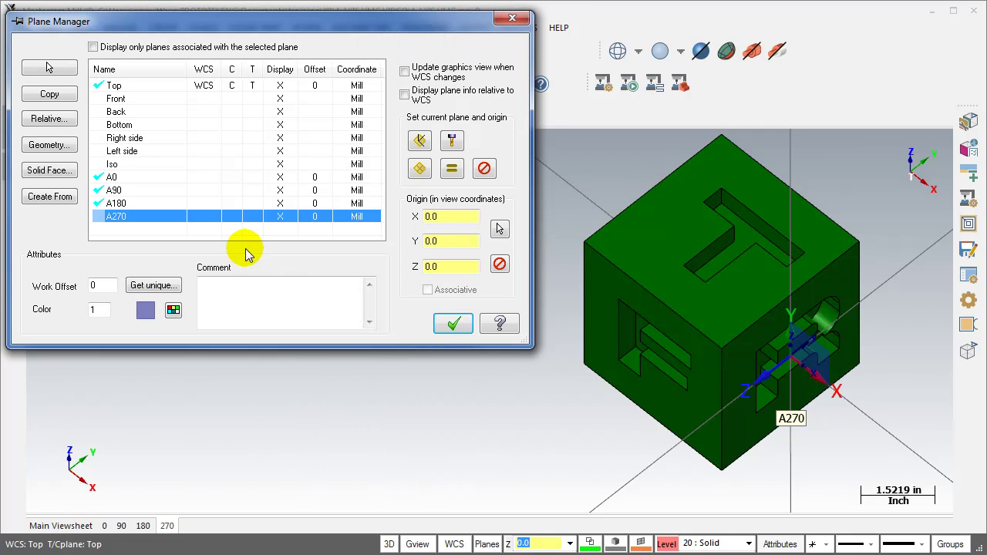
left_click(231, 216)
left_click(246, 216)
right_click(562, 210)
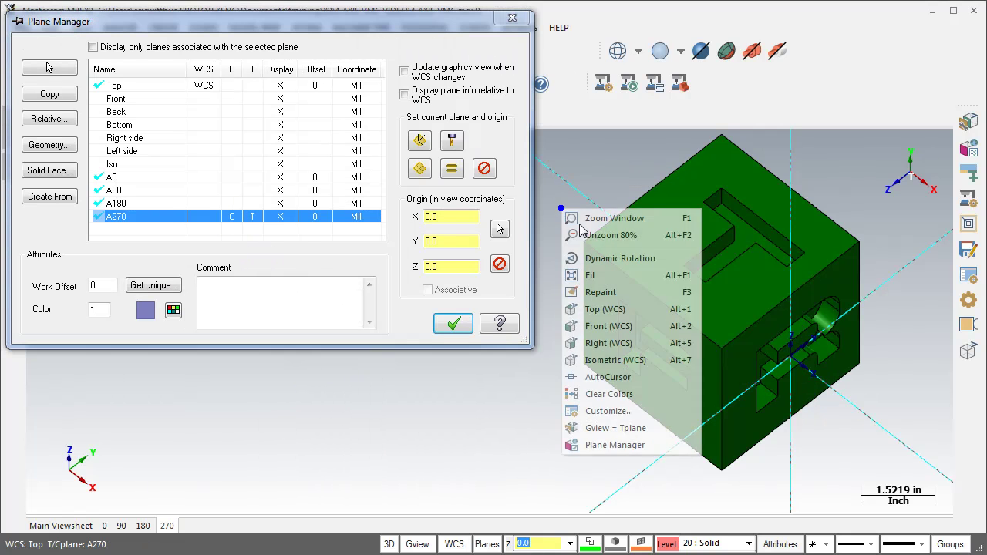
left_click(609, 428)
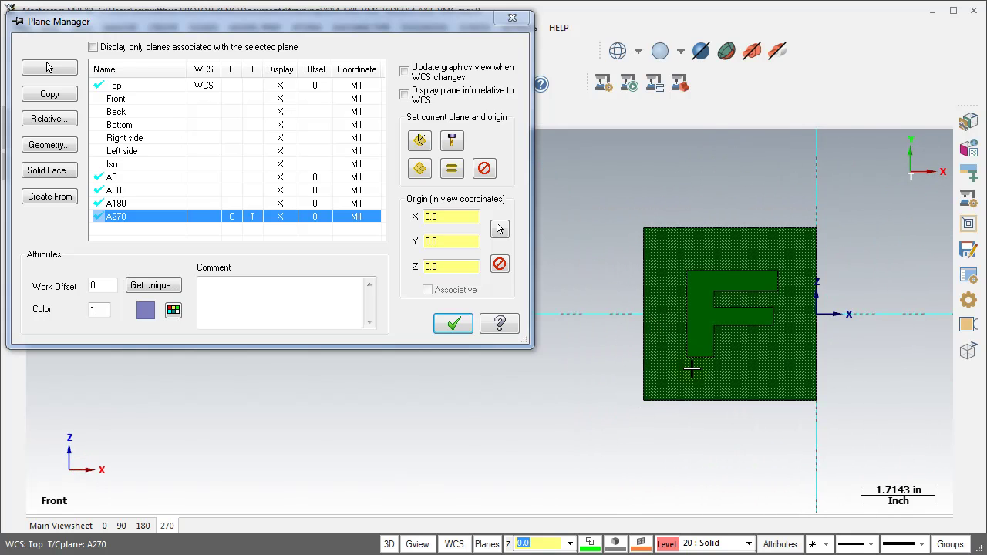
mouse_move(694, 367)
middle_mouse_down()
mouse_move(628, 301)
mouse_move(615, 317)
mouse_move(619, 335)
mouse_move(641, 308)
mouse_move(700, 429)
mouse_move(621, 280)
middle_mouse_up()
scroll(621, 280, "up", 1)
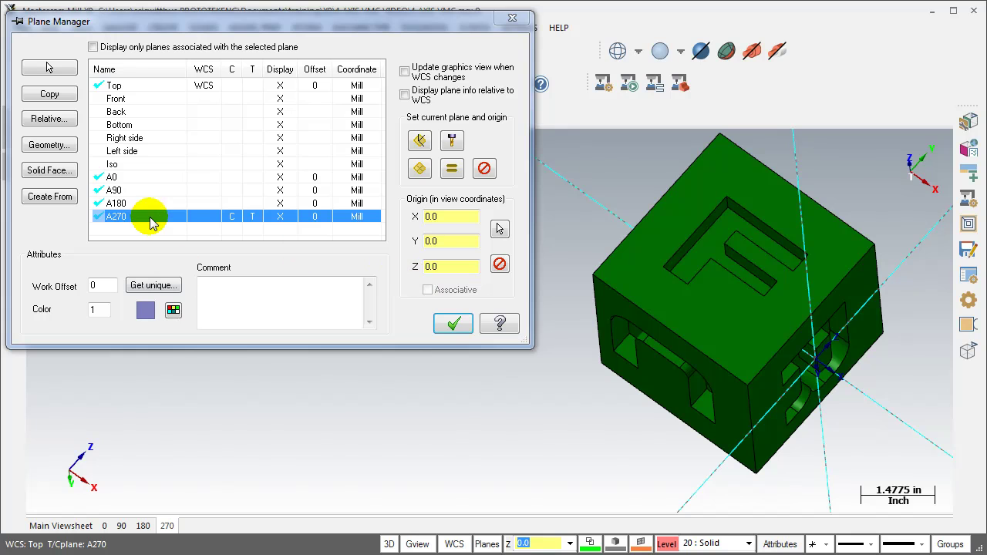
left_click(128, 355)
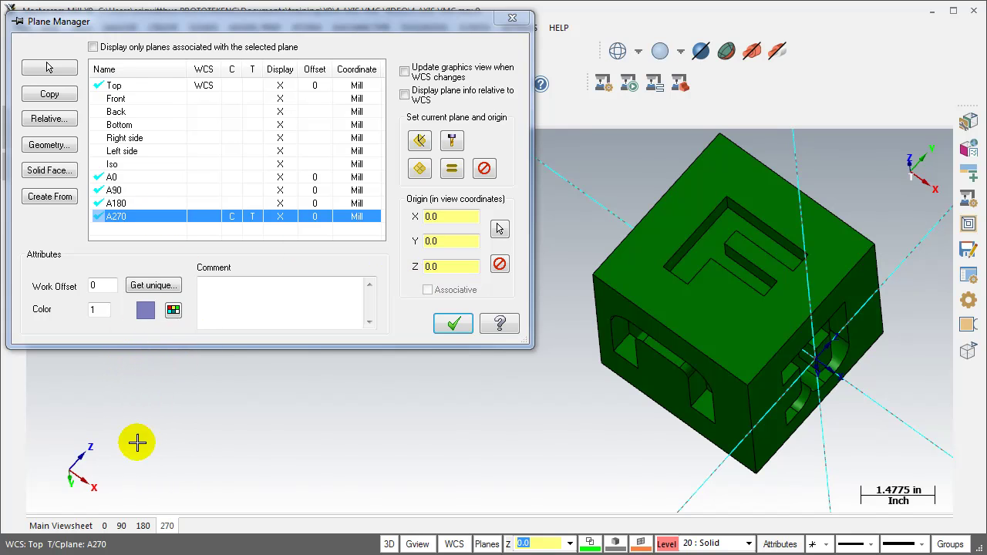
- Step back through viewsheets 180, 90 and 0, then close Plane Manager with A0 active
left_click(144, 526)
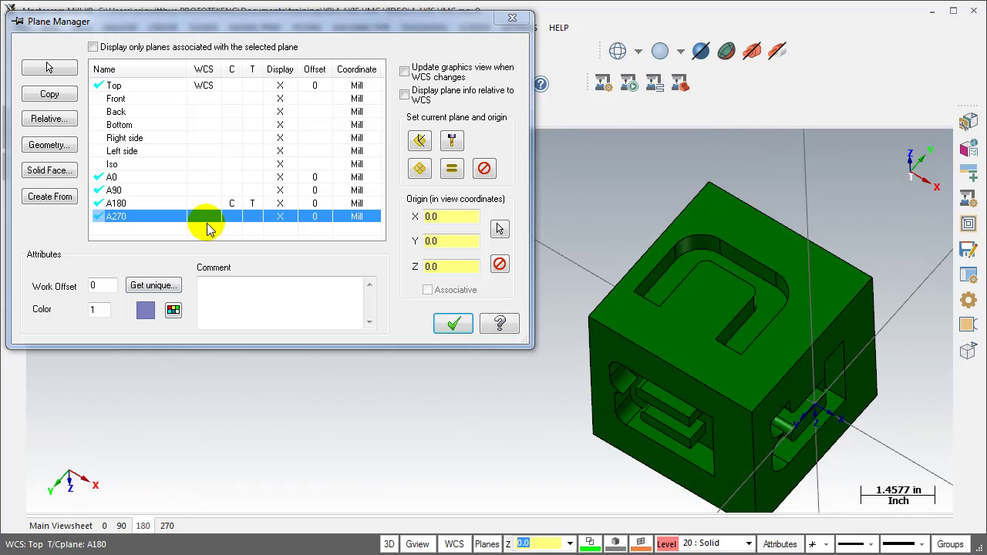
left_click(122, 526)
left_click(104, 526)
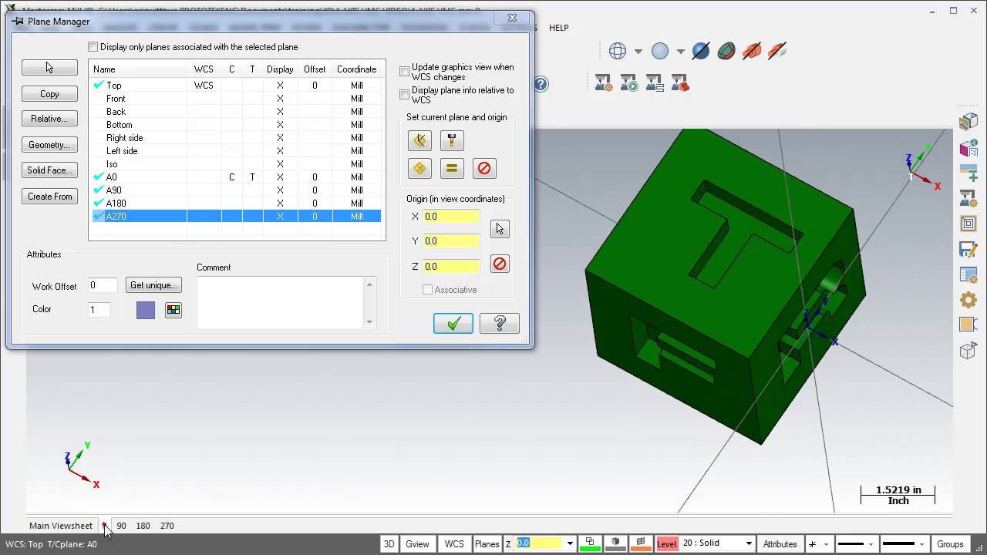
left_click(453, 323)
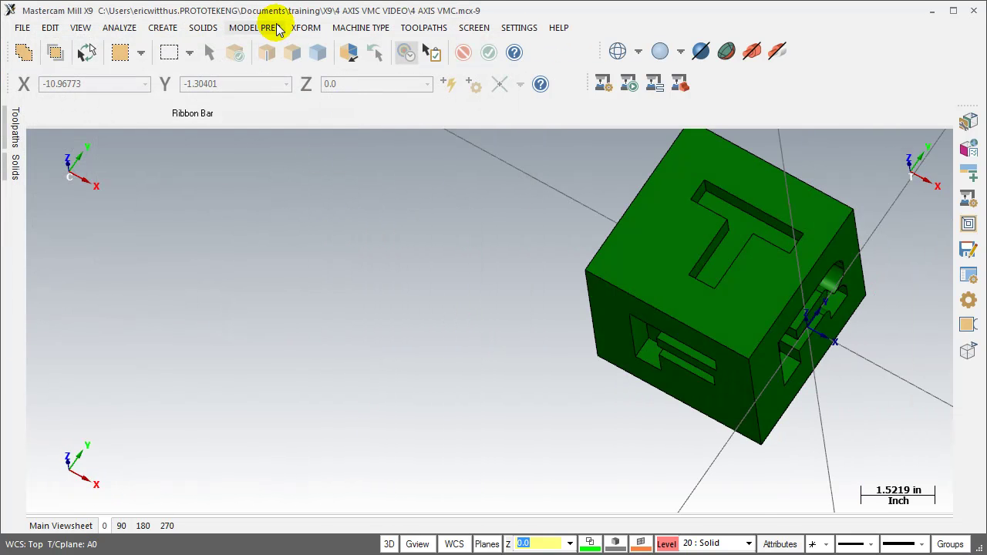
- Start a Pocket toolpath with the default NC name and chain the T-shaped pocket floor face
left_click(409, 29)
left_click(402, 68)
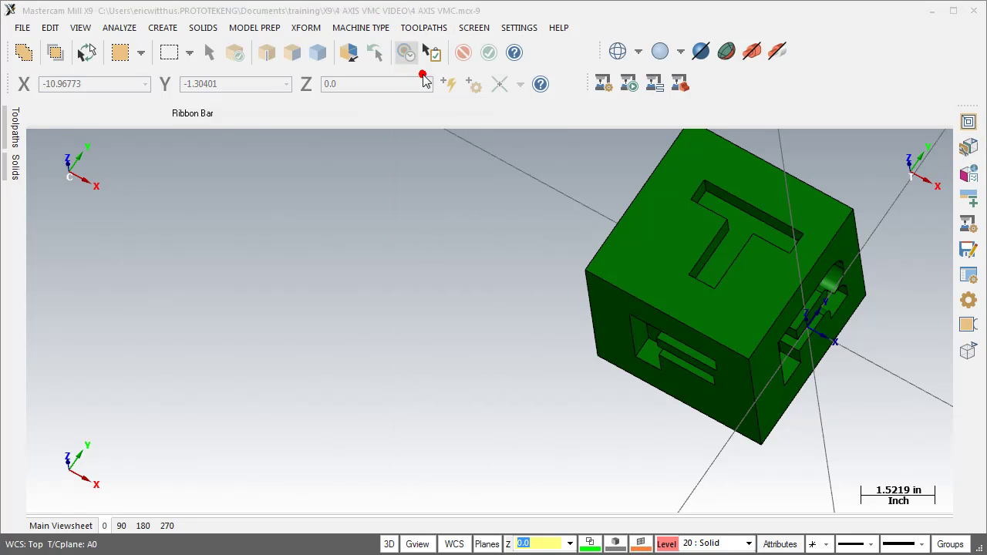
left_click(135, 103)
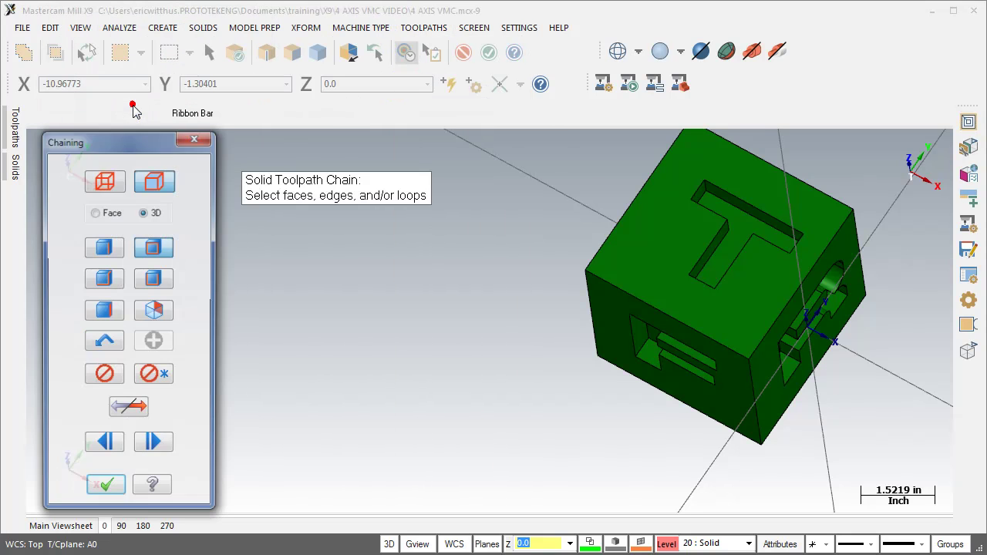
left_click(108, 312)
left_click(738, 230)
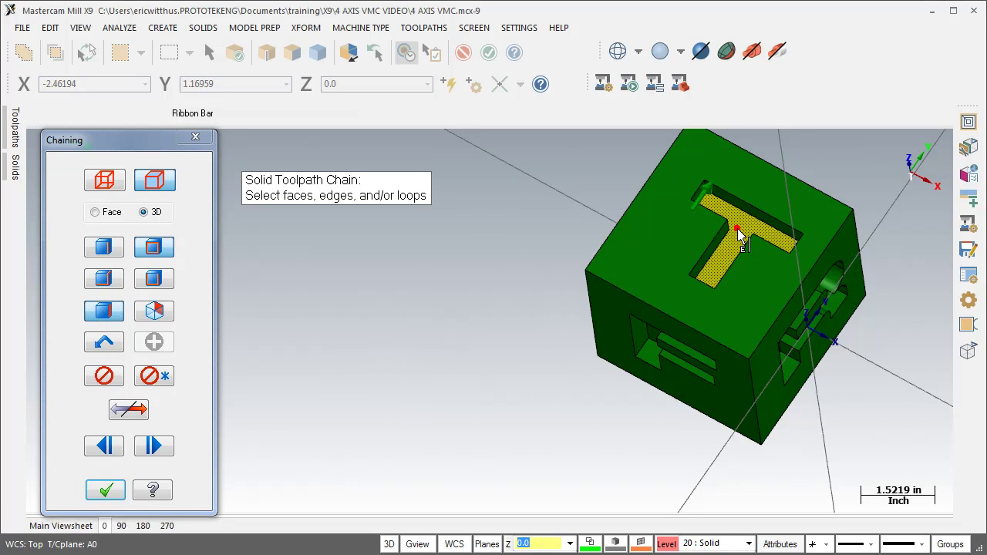
- Confirm the chain, then set rapid retract, 0.01 wall stock, and Parallel Spiral roughing
left_click(105, 490)
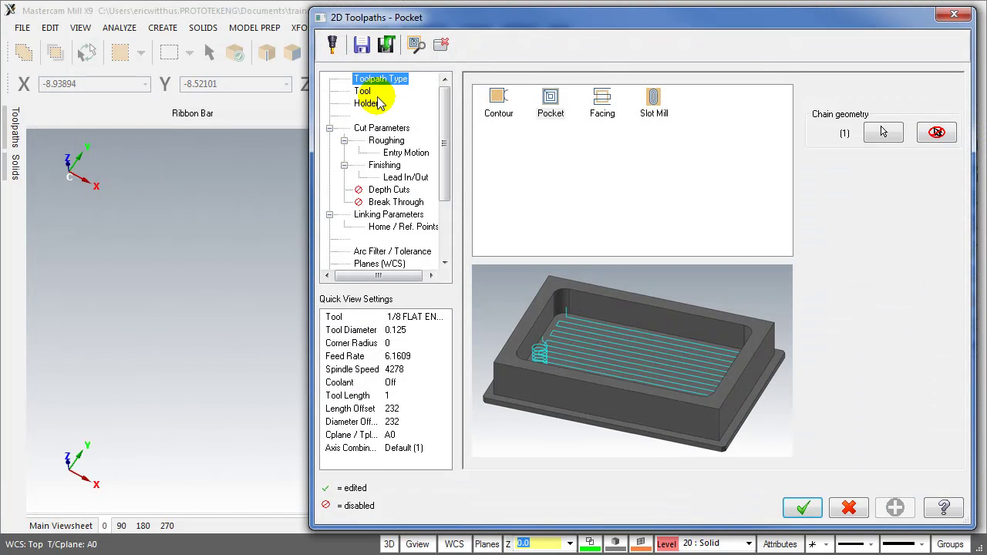
left_click(361, 91)
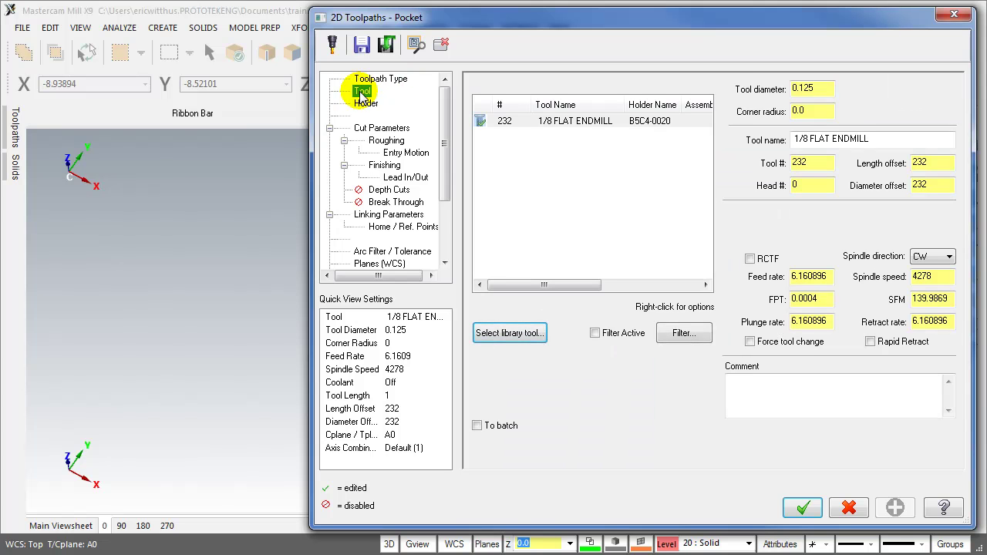
left_click(869, 341)
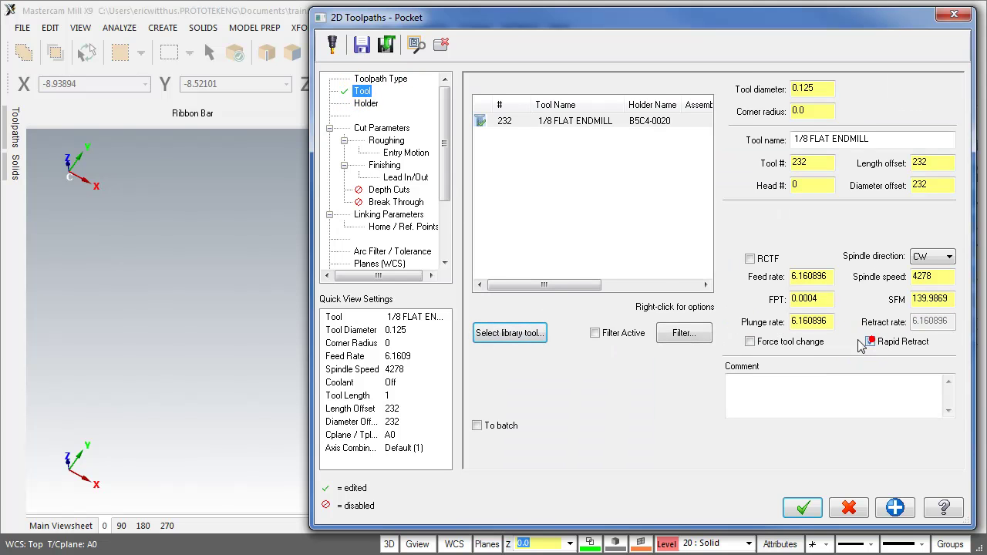
left_click(365, 103)
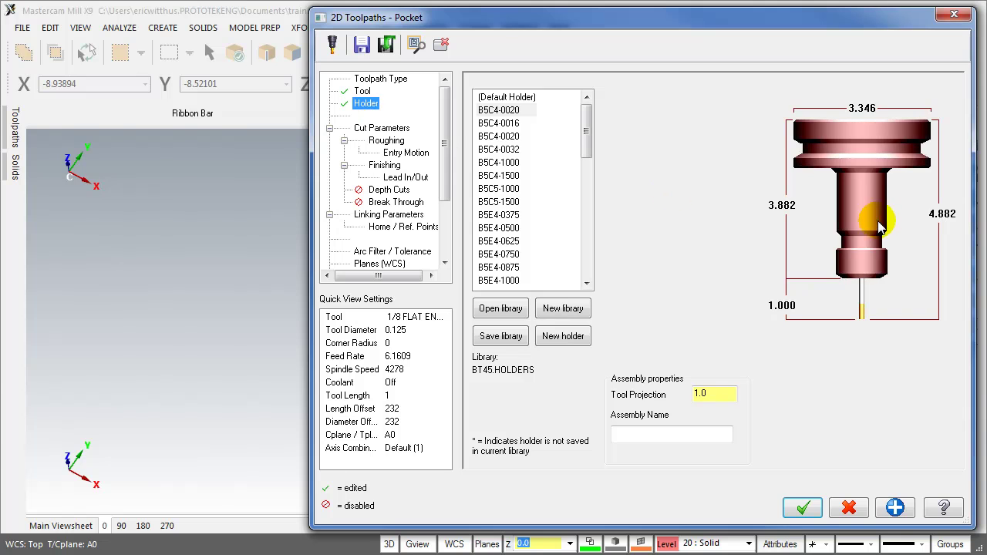
left_click(382, 128)
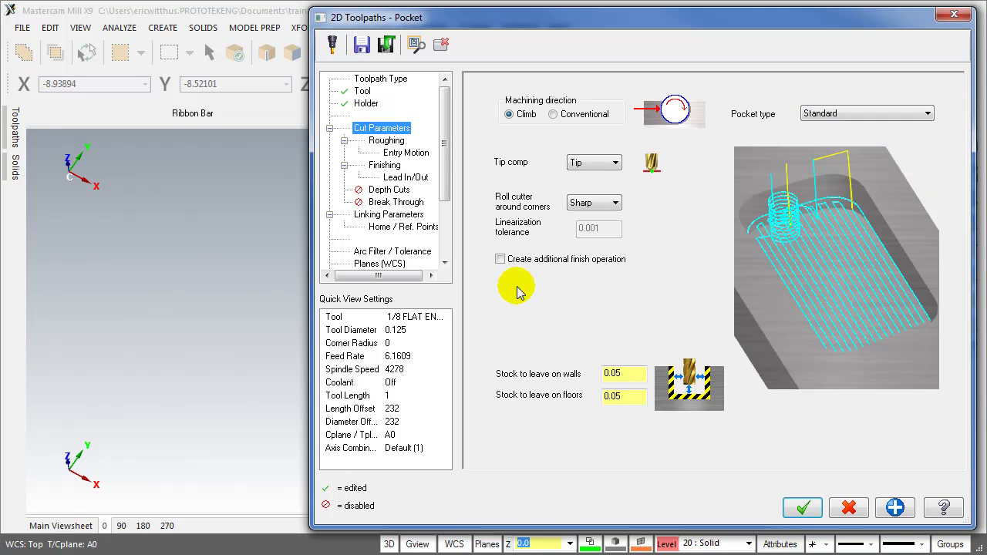
type("1")
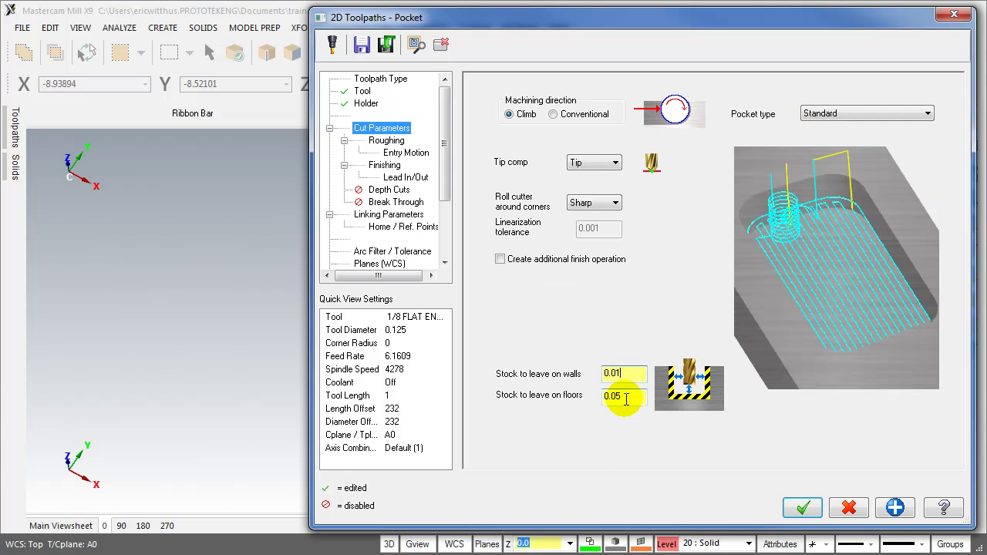
left_click(386, 141)
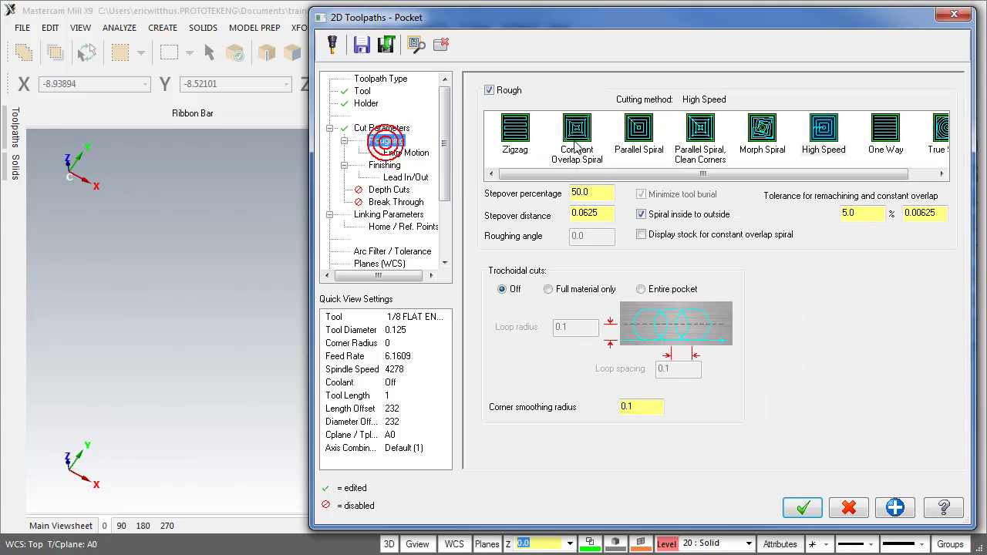
left_click(636, 137)
left_click(406, 153)
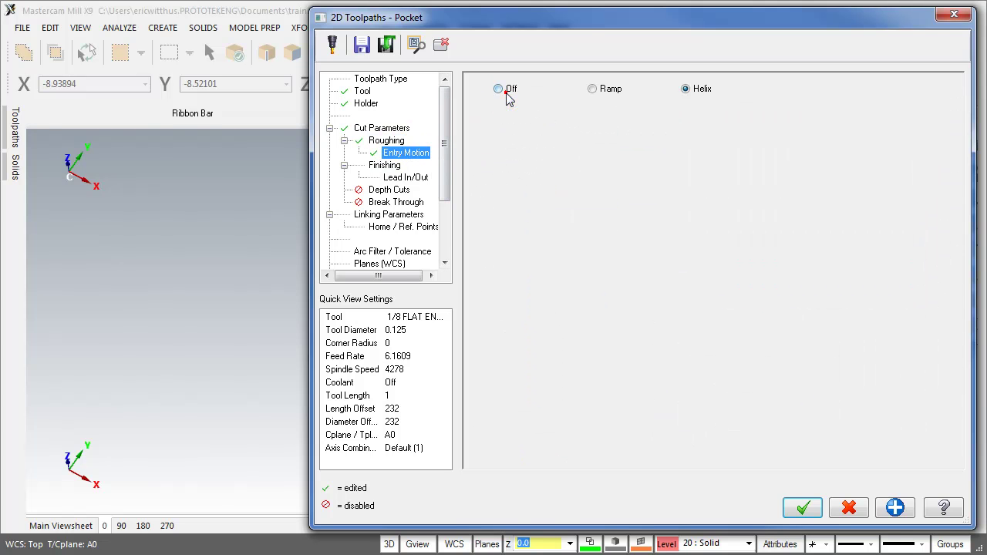
left_click(386, 165)
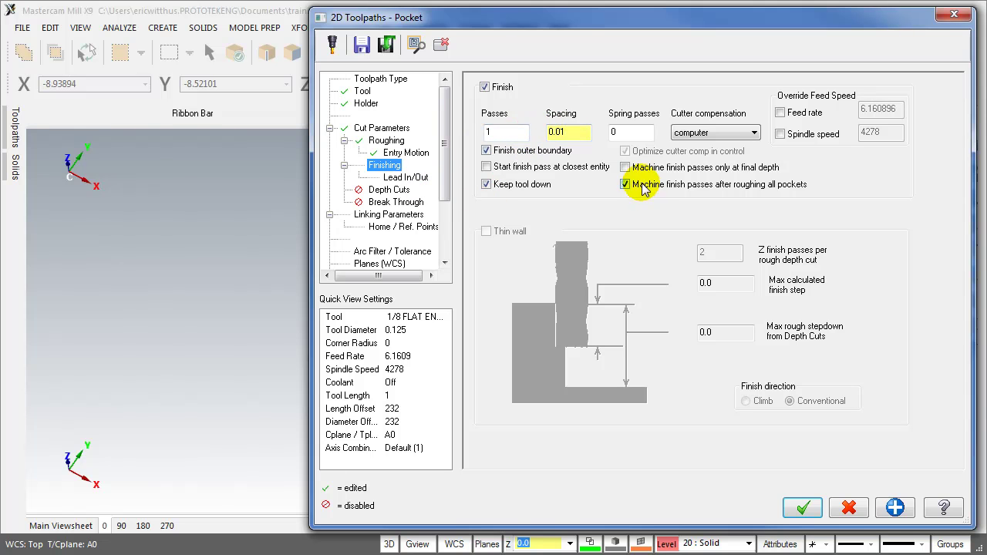
- Set the lead in/out line length and arc radius to 30%
left_click(409, 177)
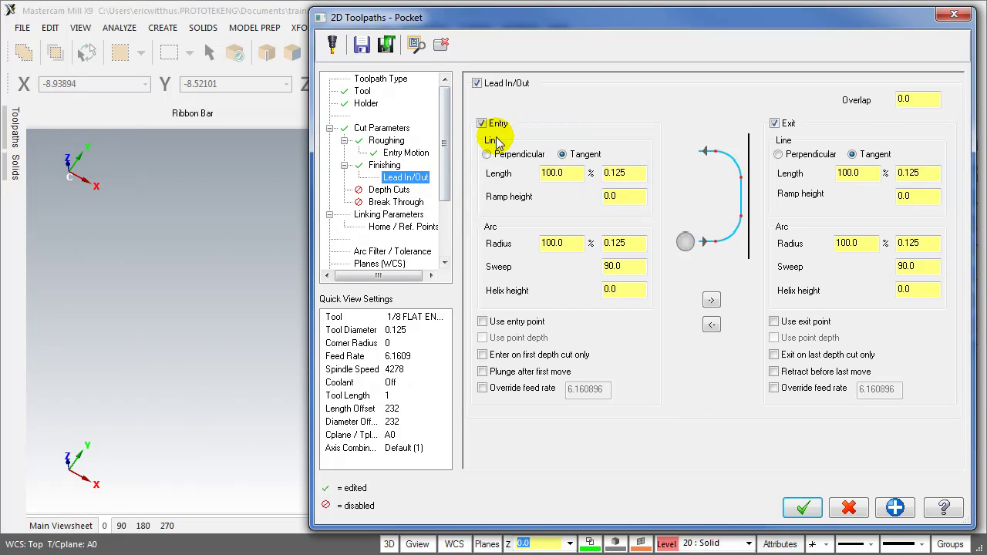
type("30")
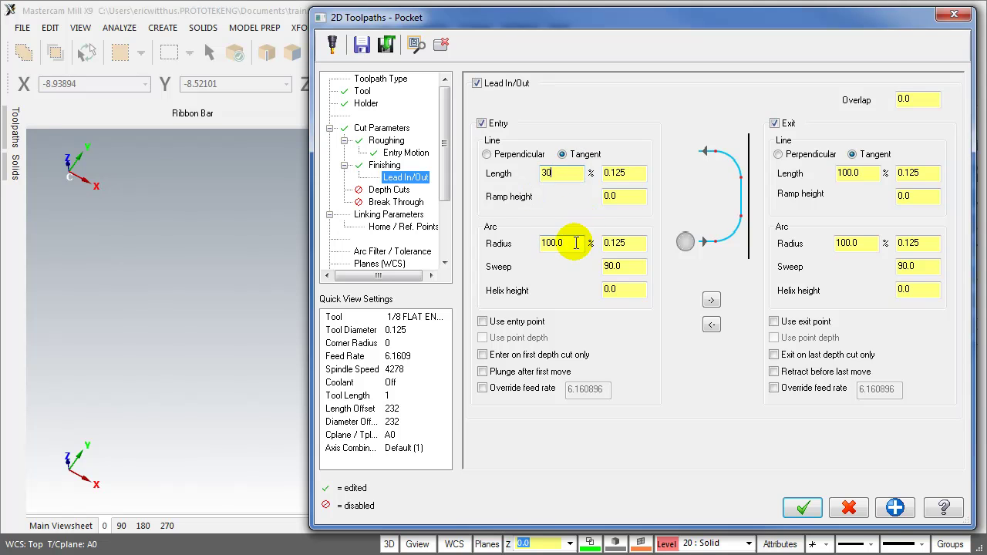
double_click(568, 242)
type("30")
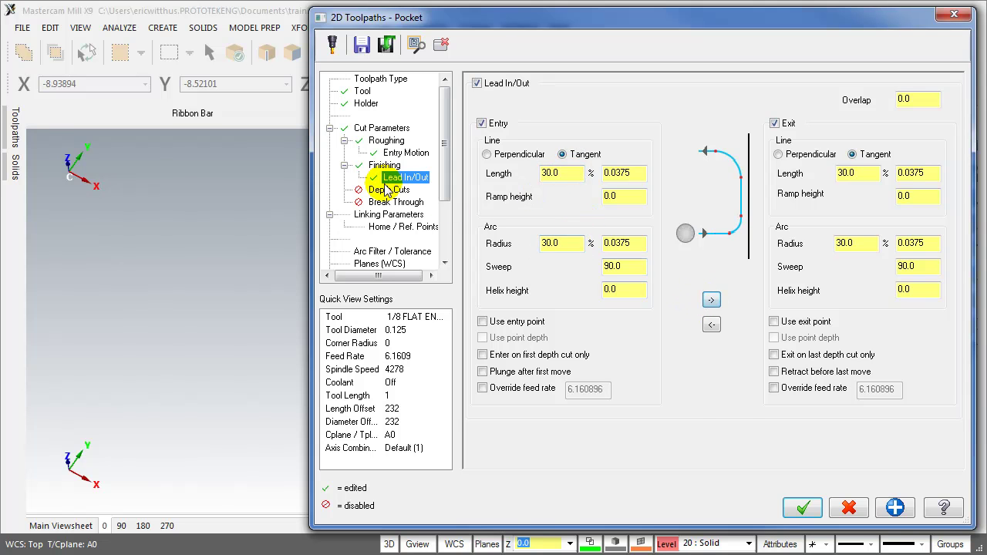
- Enable a clearance height of 5, turn flood coolant on, and generate the pocket toolpath
left_click(380, 215)
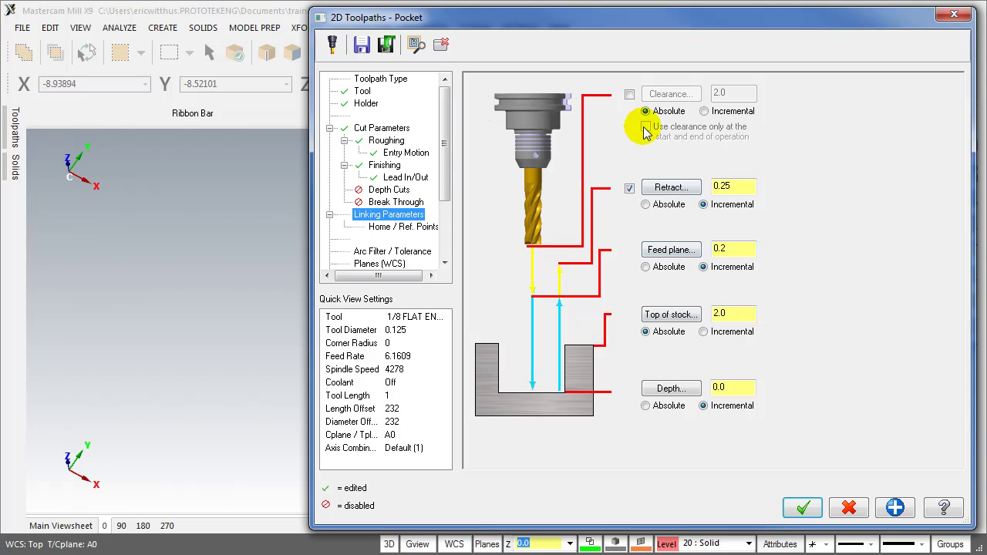
left_click(630, 95)
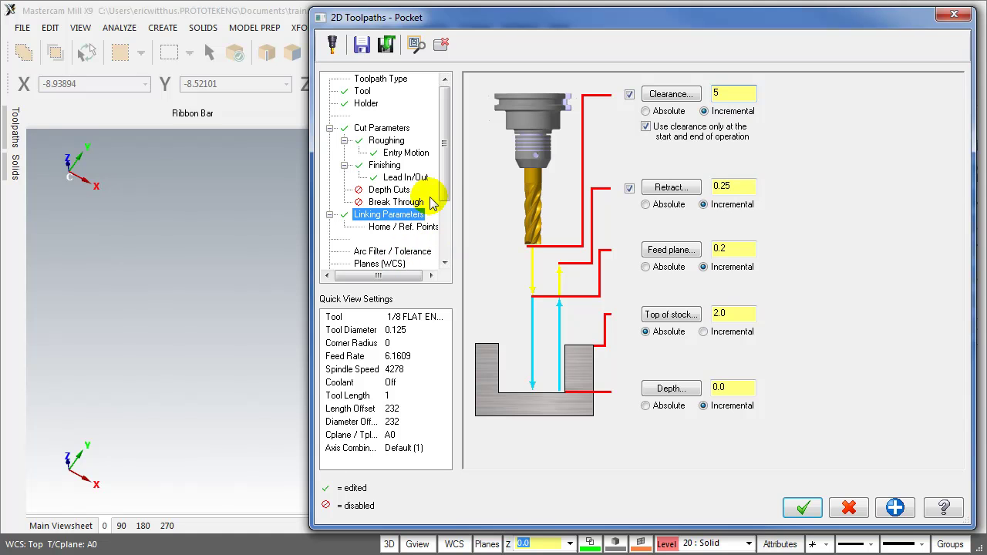
scroll(420, 202, "down", 2)
left_click(368, 202)
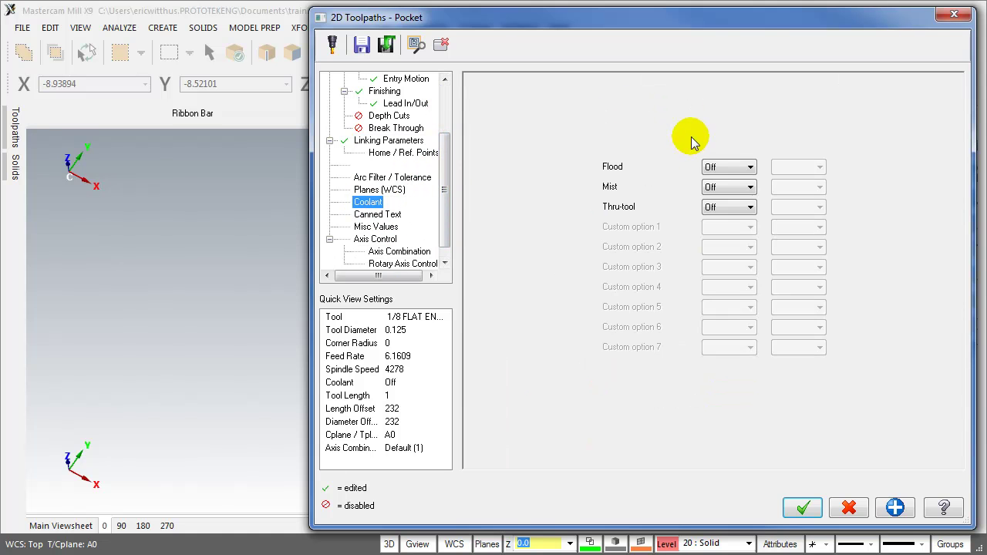
left_click(727, 166)
left_click(721, 190)
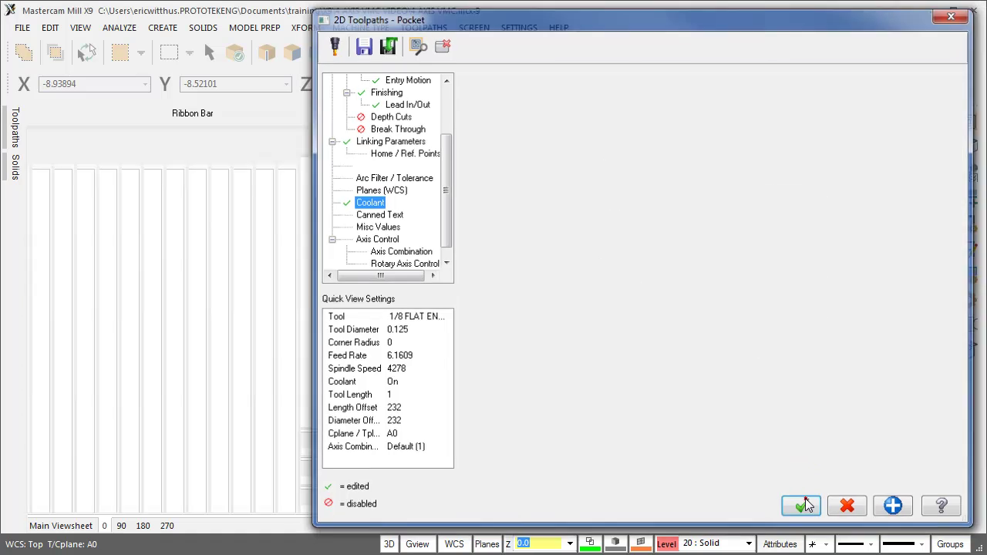
left_click(802, 507)
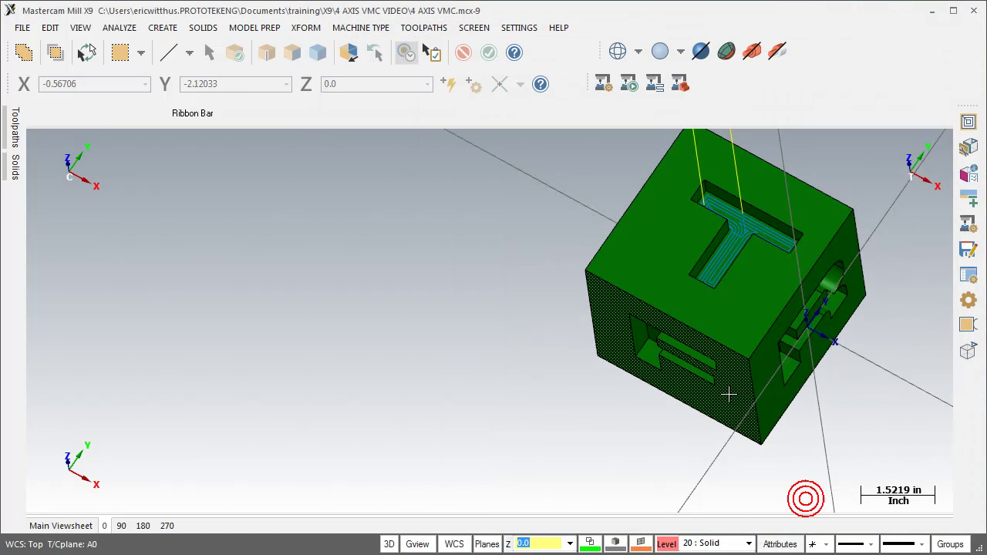
- On viewsheet 90, create a pocket toolpath chained to the A90 face's pocket floor
left_click(121, 525)
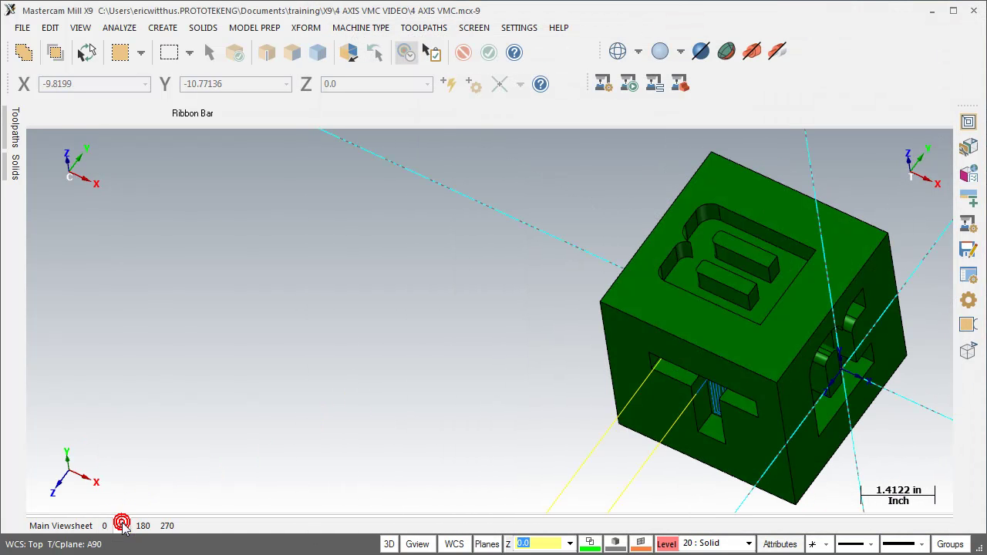
left_click(967, 122)
left_click(103, 310)
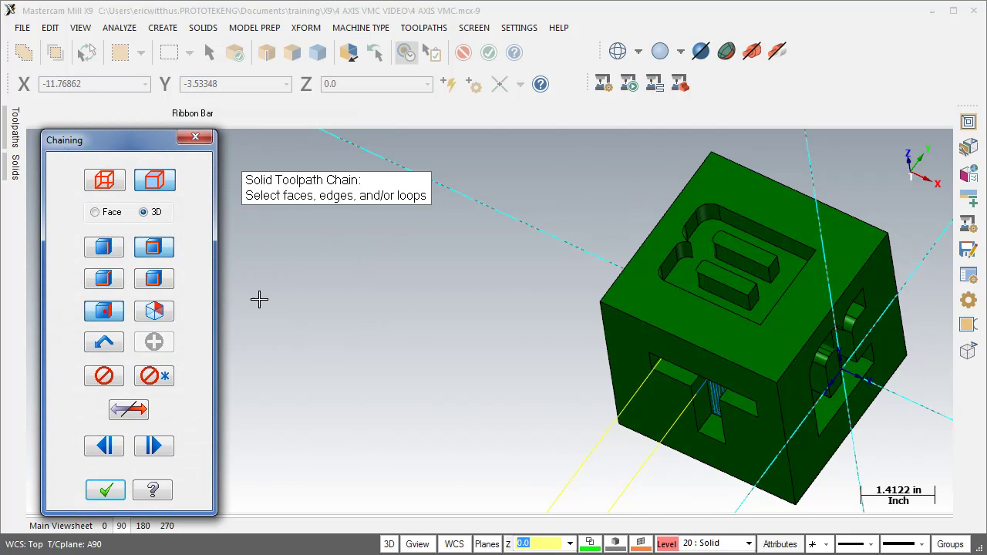
left_click(686, 270)
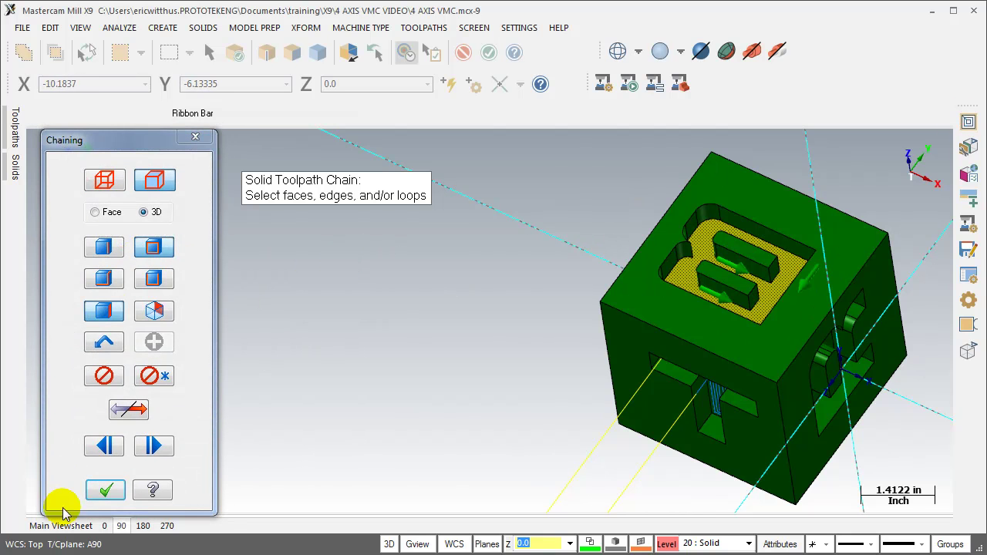
left_click(105, 490)
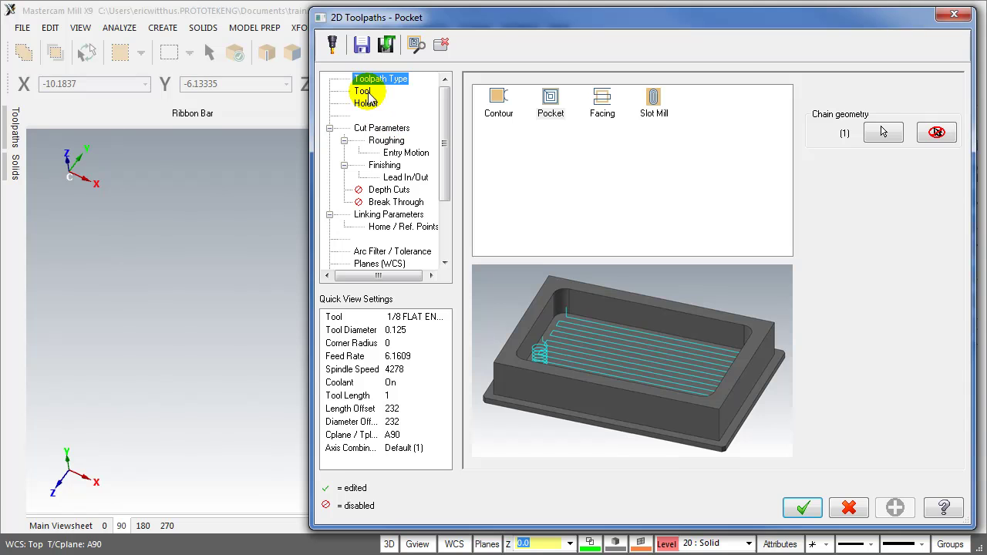
left_click(802, 507)
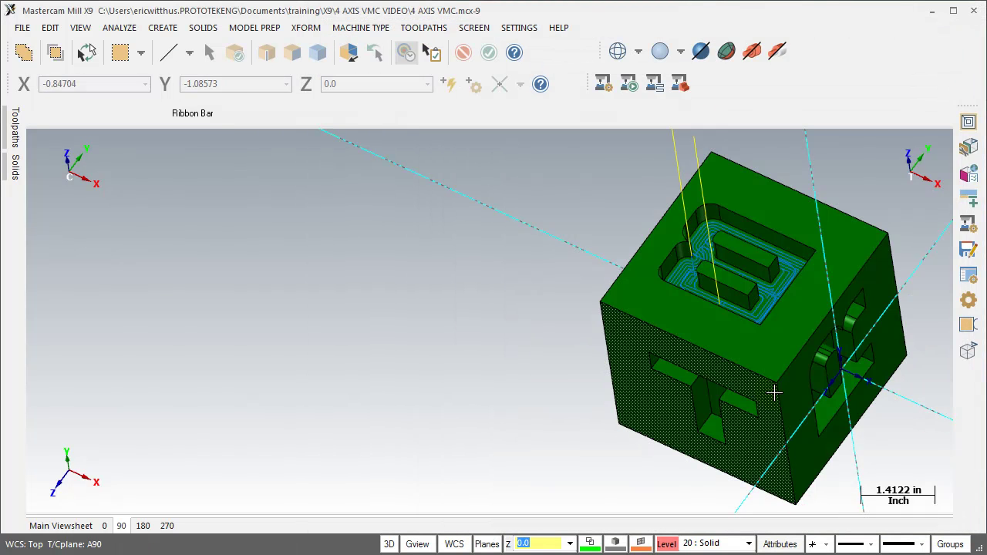
- Turn the cube to A180 and chain the U-shaped pocket for a new pocket toolpath
left_click(144, 526)
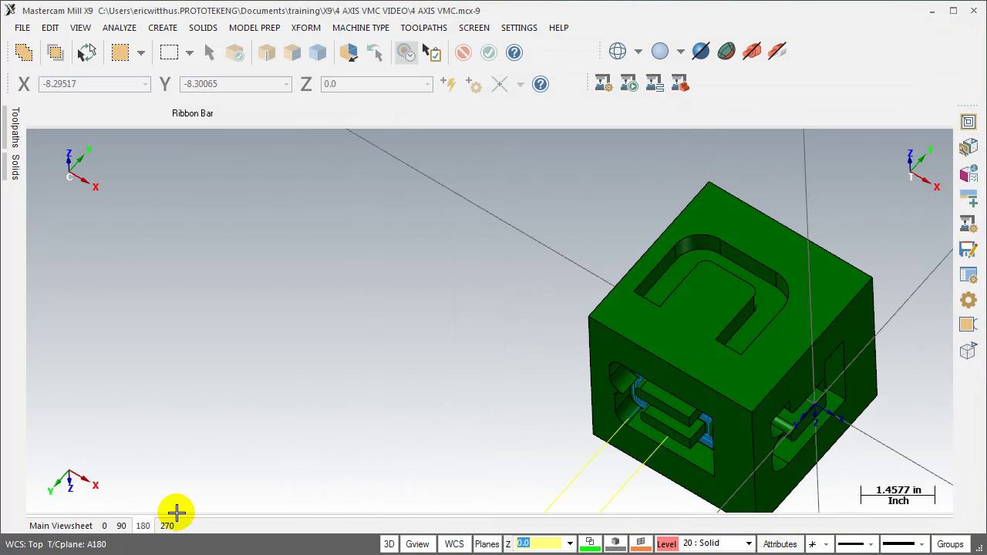
left_click(966, 123)
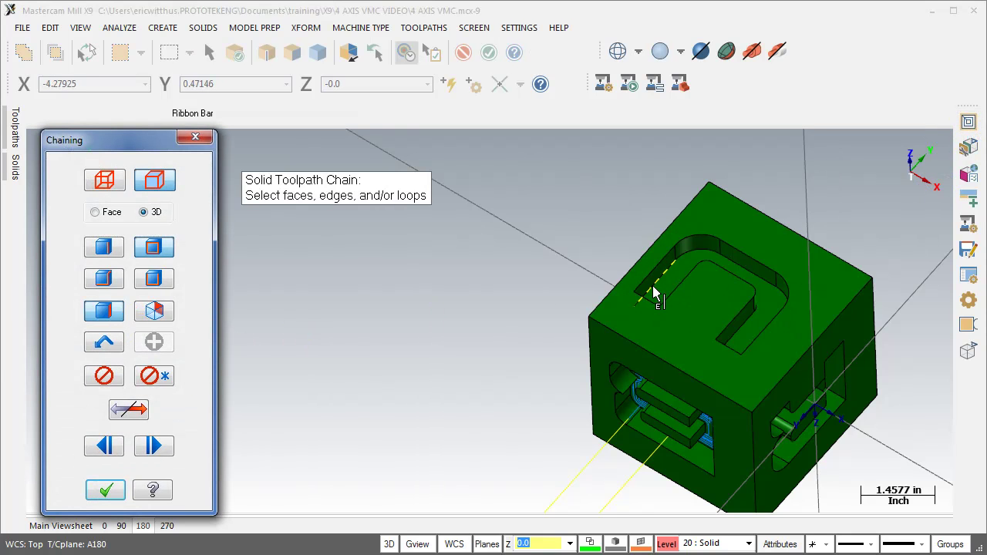
left_click(669, 290)
left_click(108, 489)
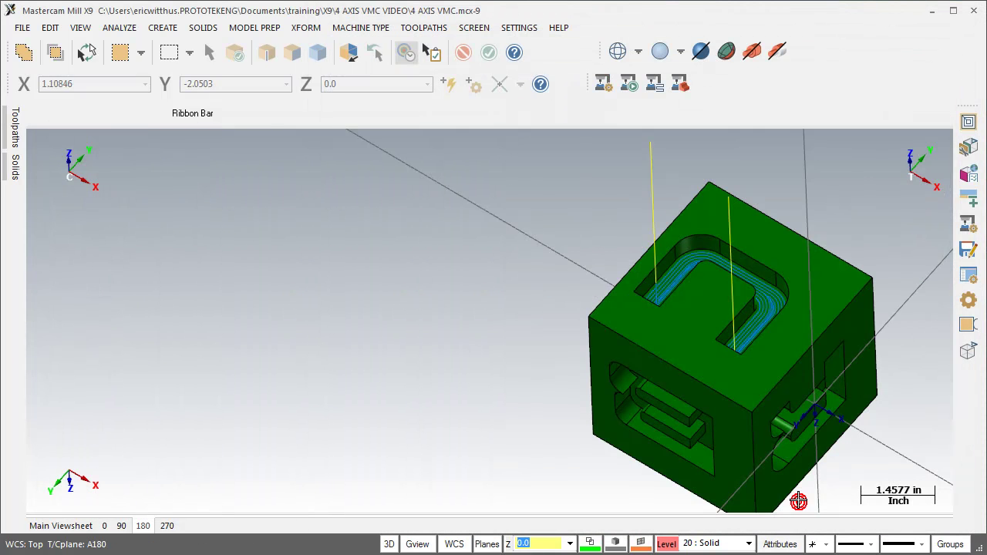
- On the A270 face, chain the F-shaped pocket floor and generate its pocket toolpath
left_click(167, 525)
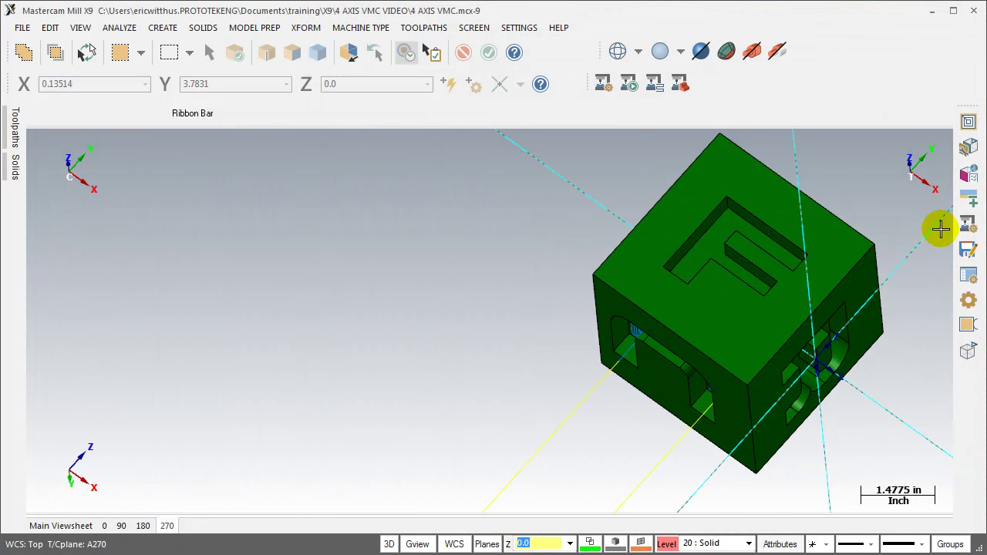
left_click(975, 126)
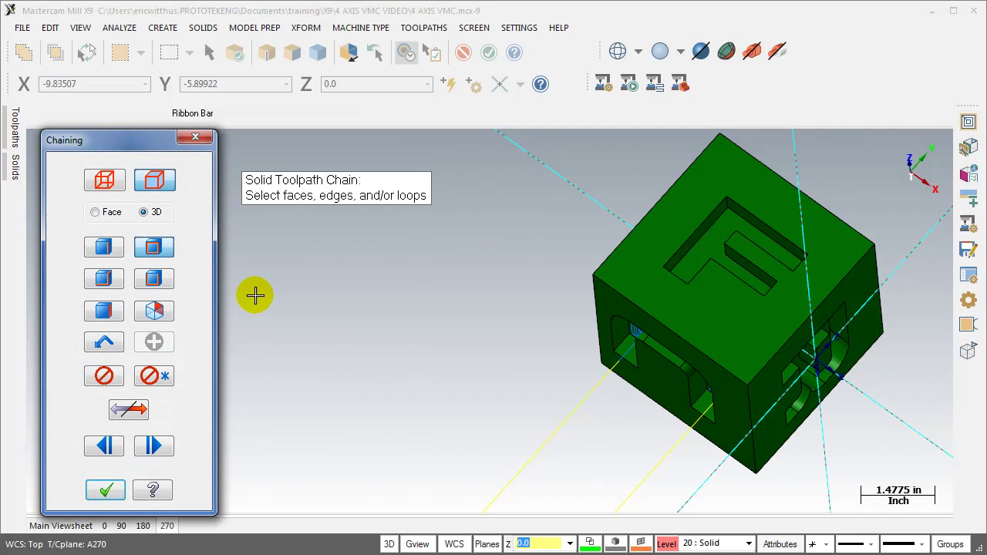
left_click(708, 247)
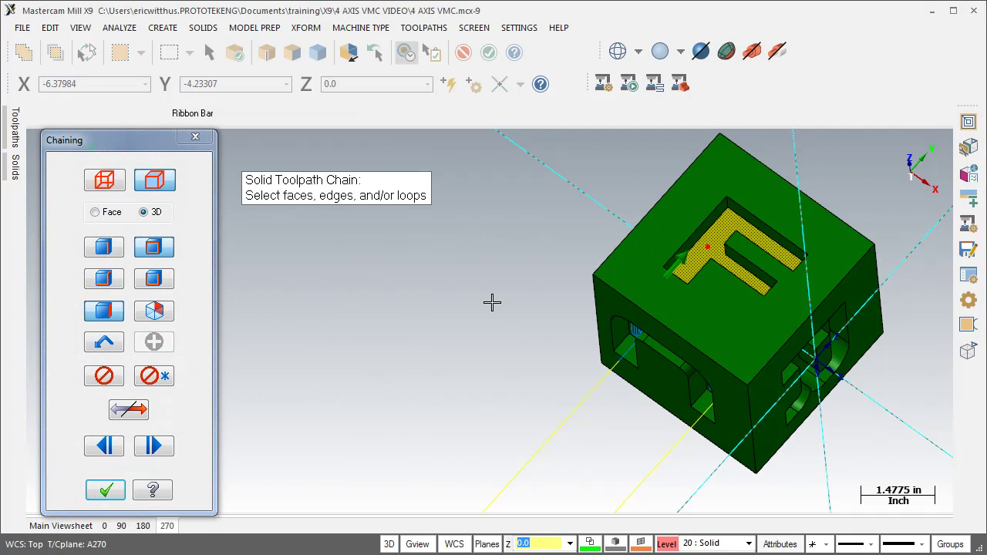
left_click(106, 490)
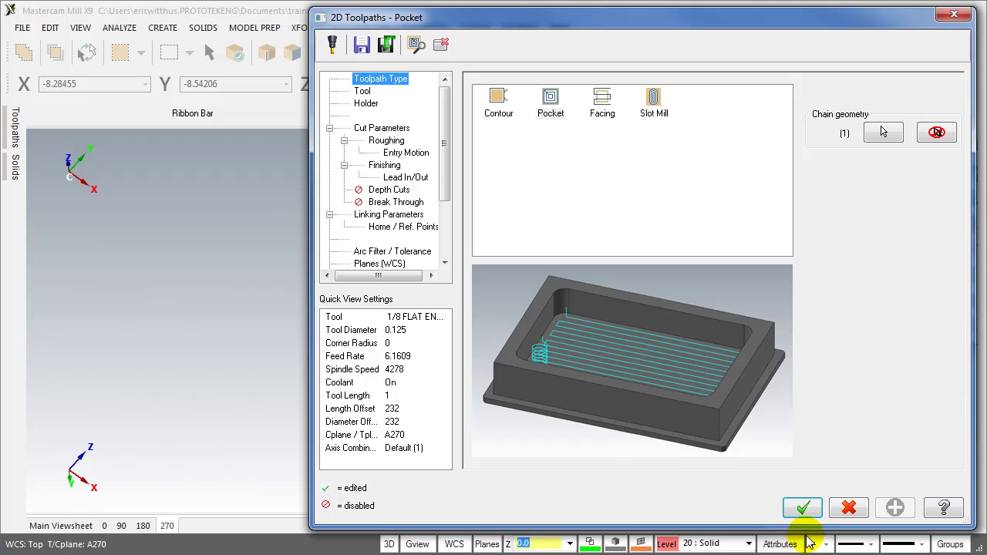
left_click(804, 508)
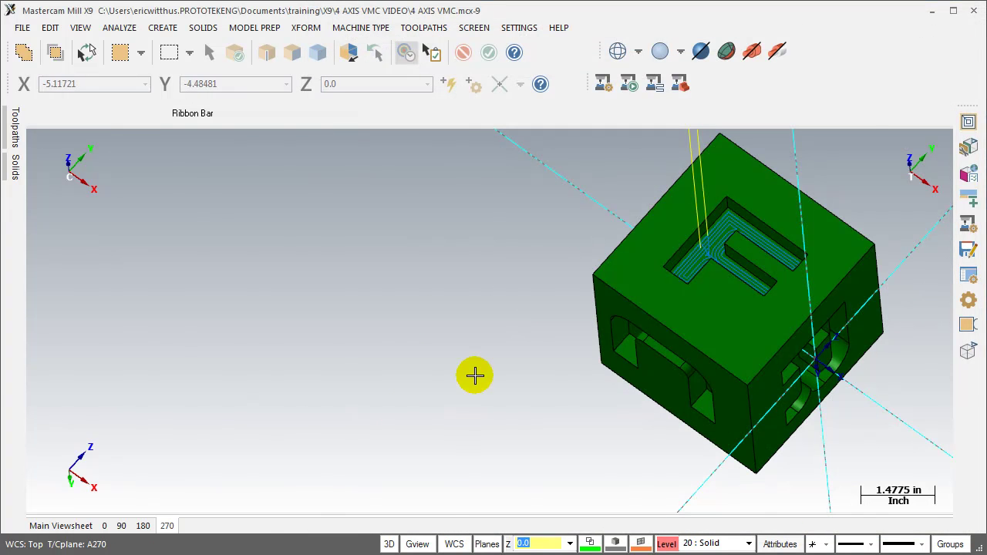
left_click(151, 526)
- Return to the A0 face and select all four pocket operations in the '4 axis' group
left_click(126, 525)
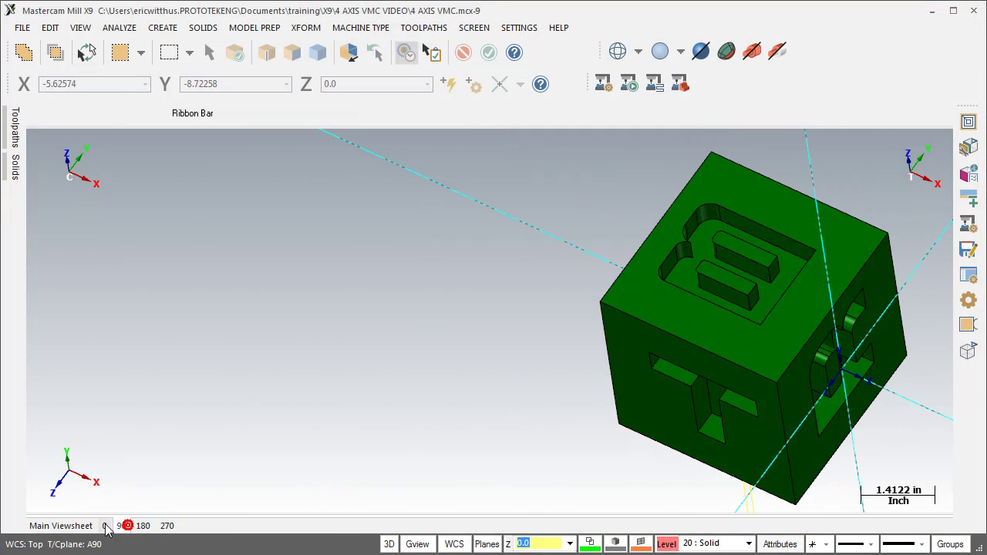
left_click(102, 525)
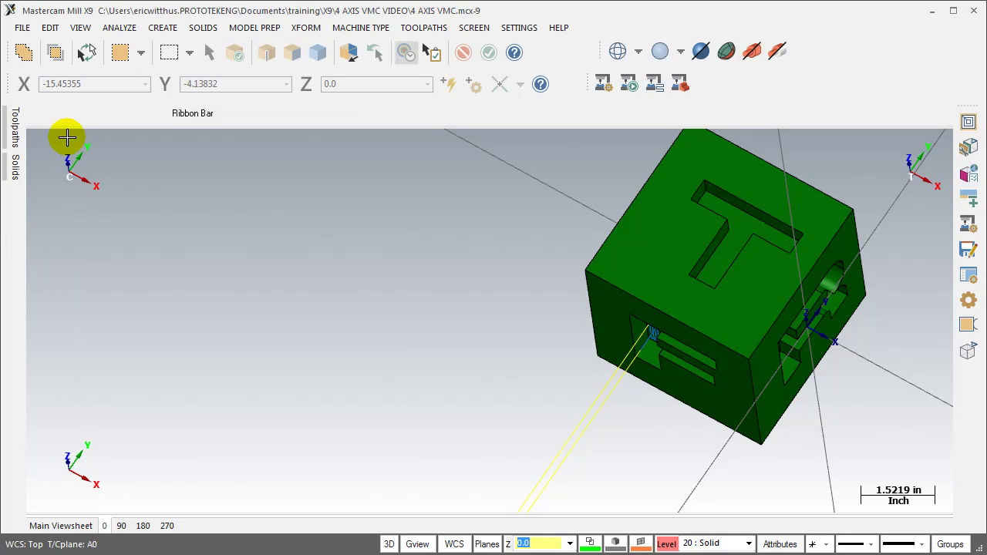
left_click(14, 138)
left_click(86, 238)
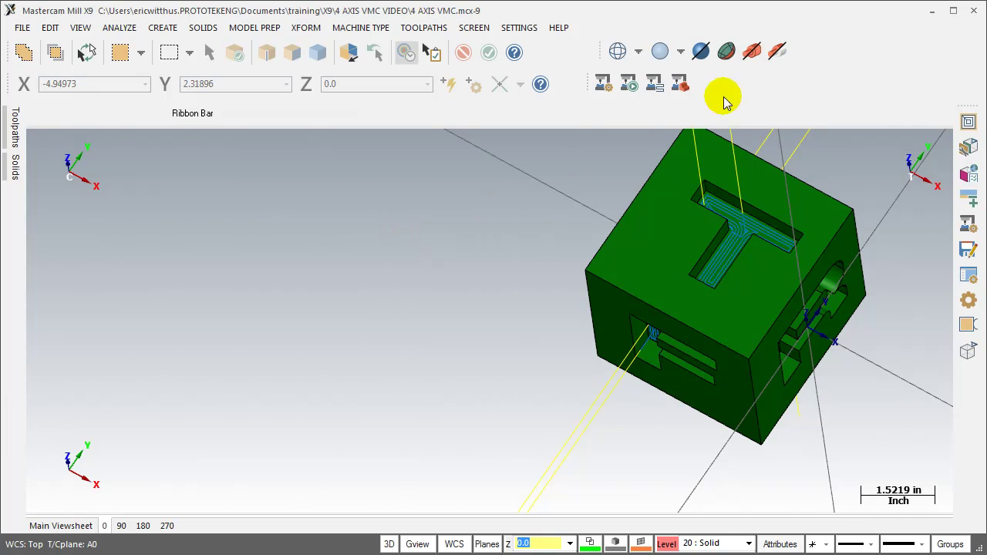
- Start machine simulation of the pockets on the 2_4AXGEN_VMCTA machine
left_click(602, 84)
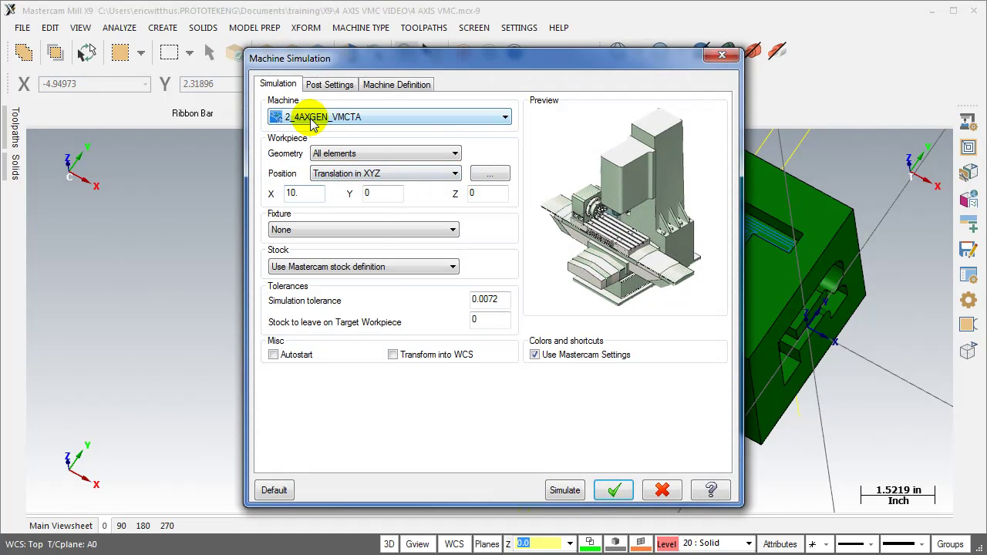
left_click(565, 490)
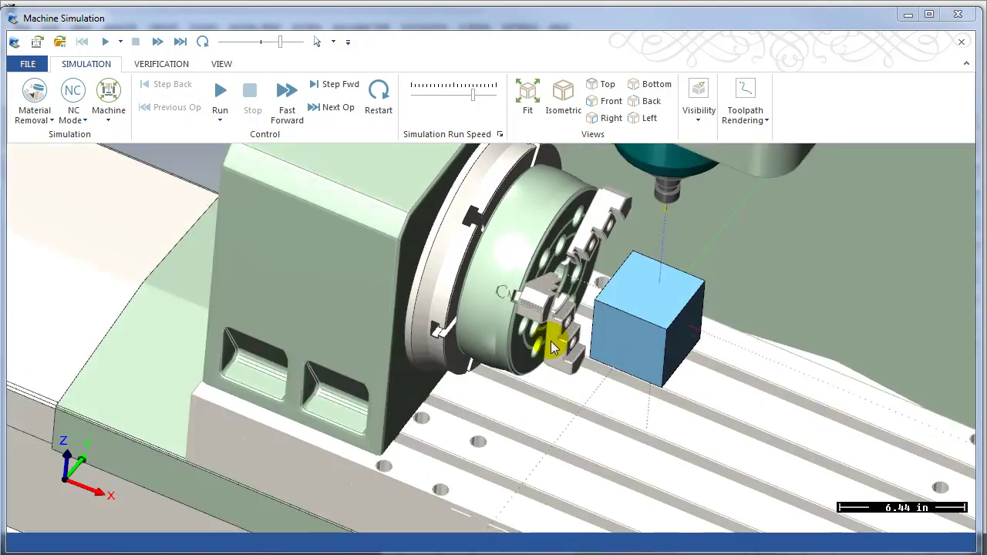
- Zoom out and run the simulation to cut the T, U and F pockets into the stock
scroll(541, 334, "down", 3)
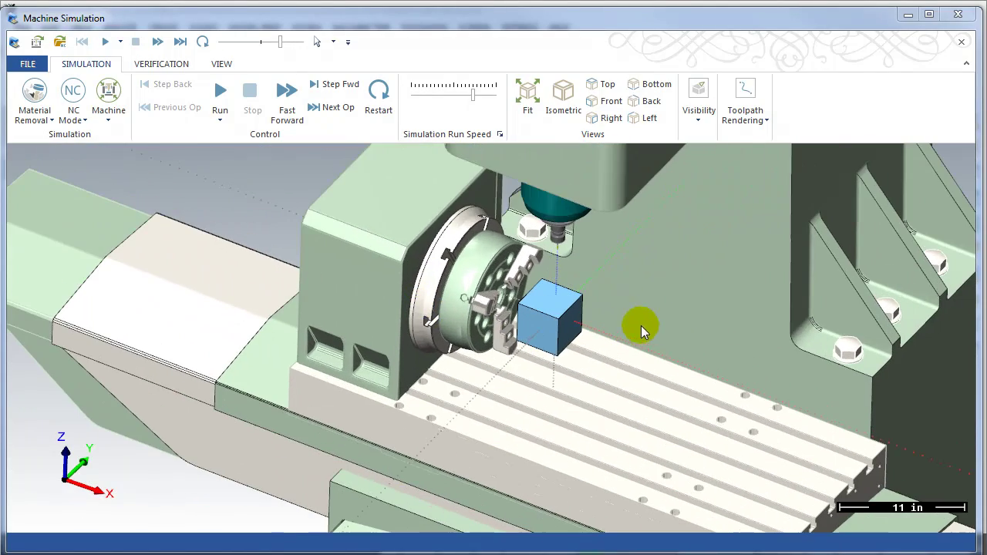
left_click(220, 90)
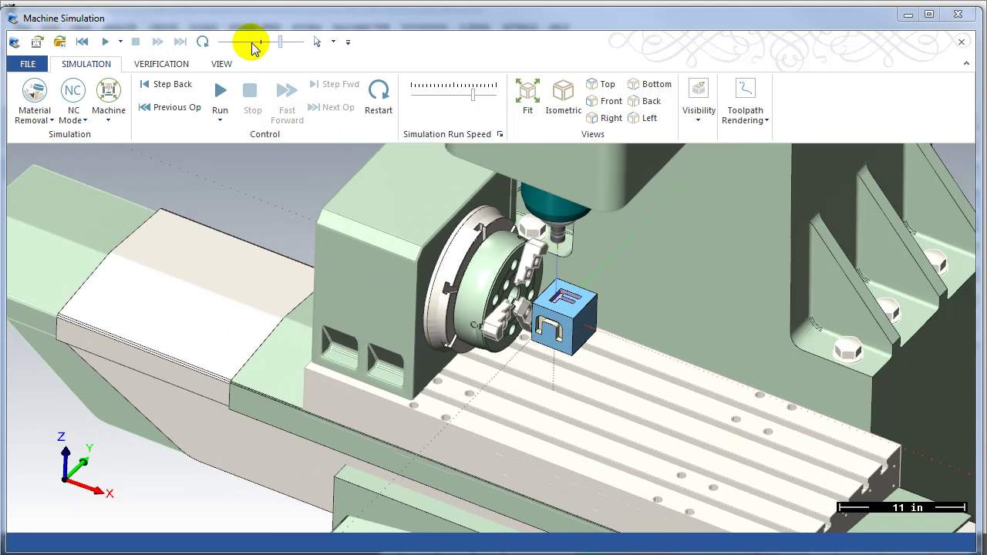
left_click(222, 64)
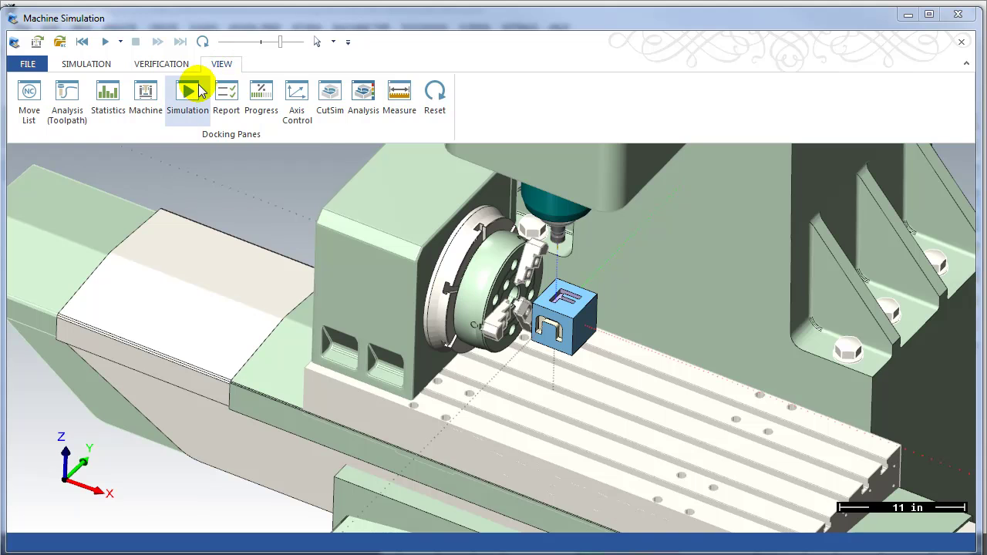
- Rotate the cube about the A axis to inspect the pocketed faces, then view the simulation report
left_click(296, 102)
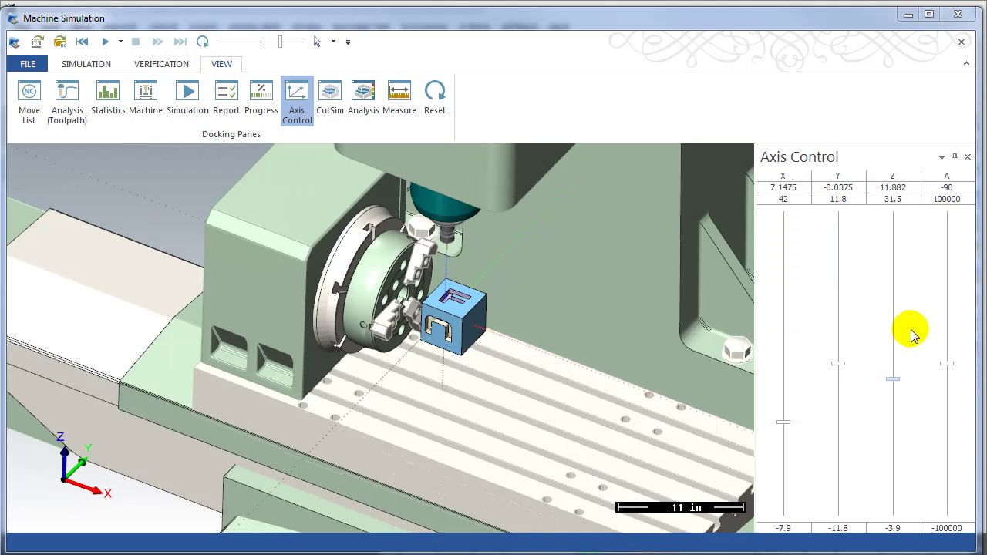
left_click(951, 371)
mouse_move(950, 368)
left_mouse_down()
mouse_move(946, 343)
mouse_move(947, 356)
left_mouse_up()
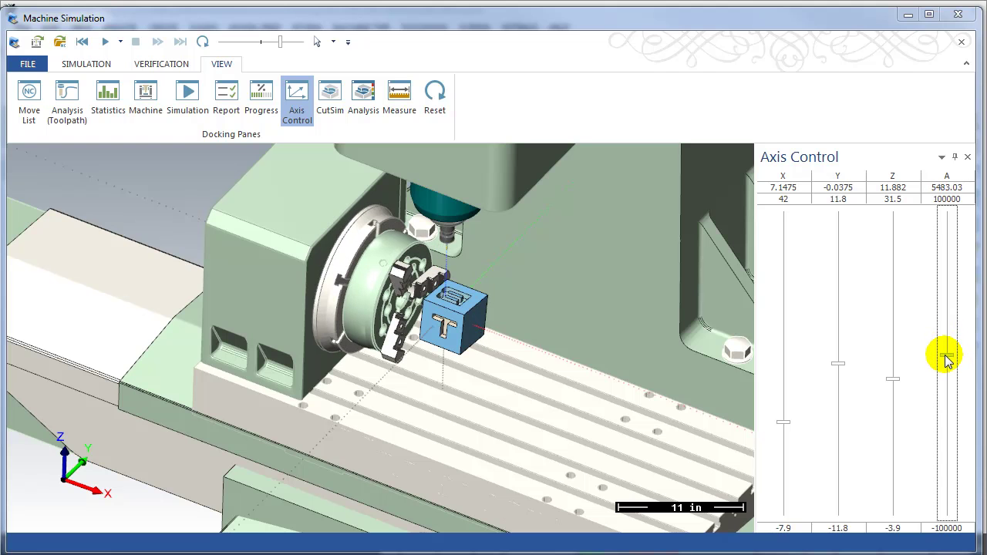
left_click(232, 100)
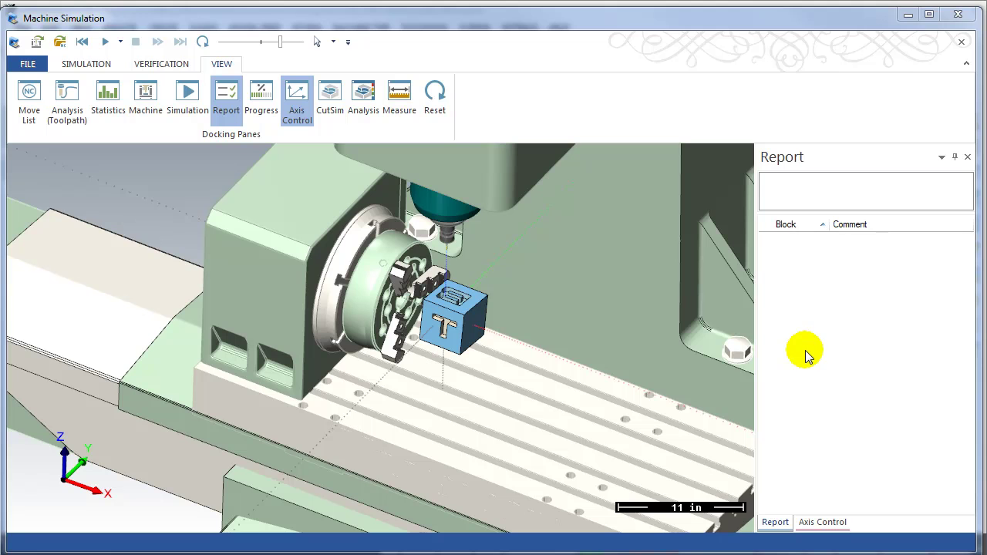
- Close the simulation and post the selected operations with GENERIC HAAS 4X MILL.PST to .NC
left_click(957, 13)
mouse_move(15, 127)
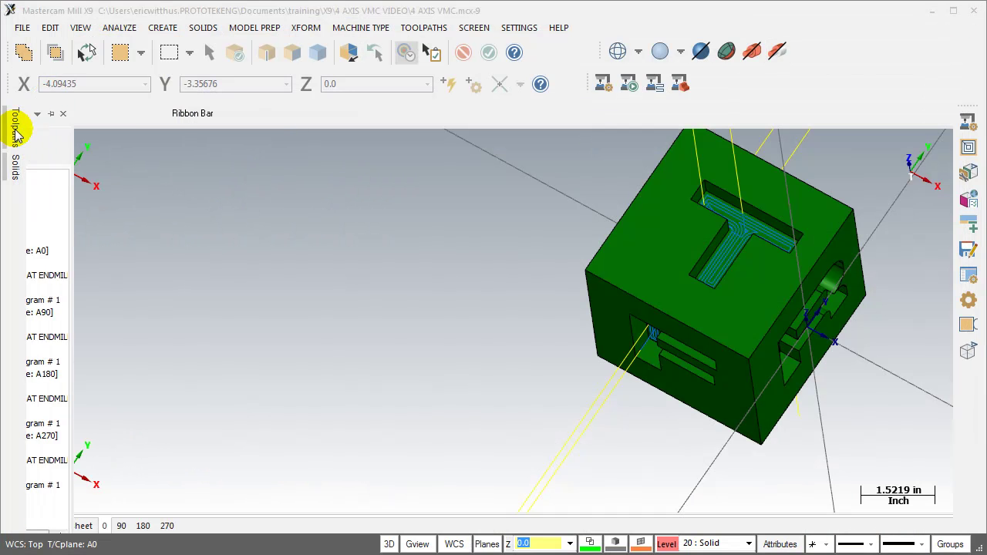
left_click(169, 138)
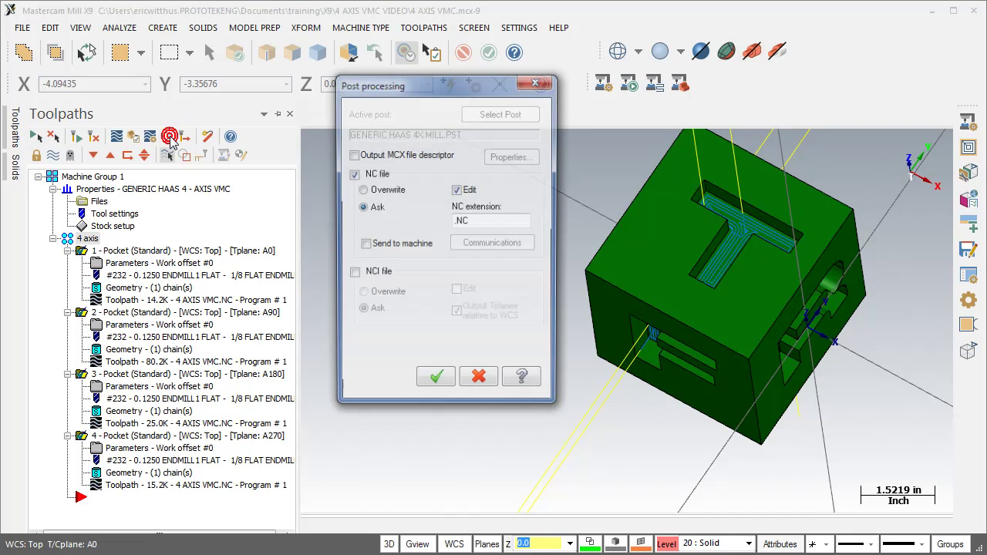
left_click(452, 385)
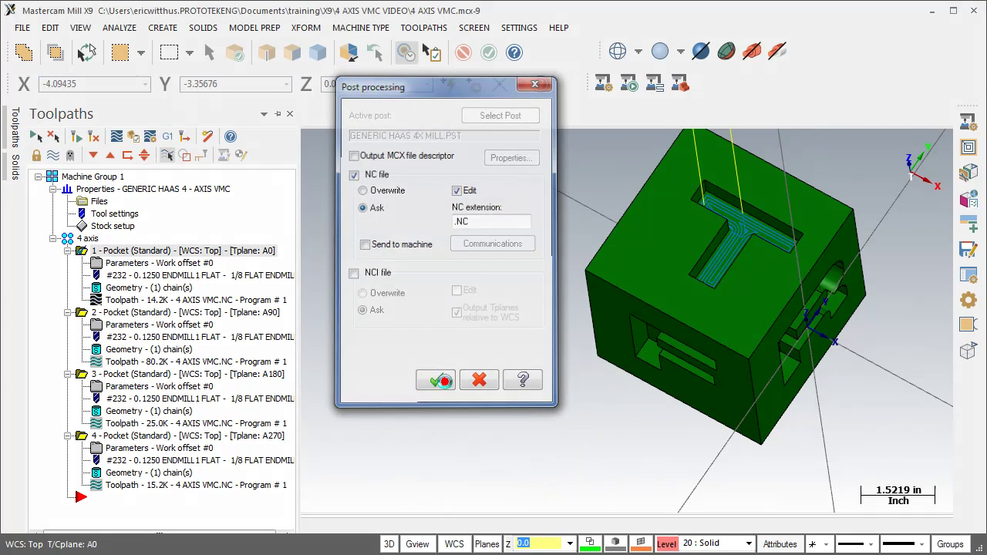
- Save the posted 4 AXIS VMC.NC and find the first A-axis position in Code Expert
left_click(606, 408)
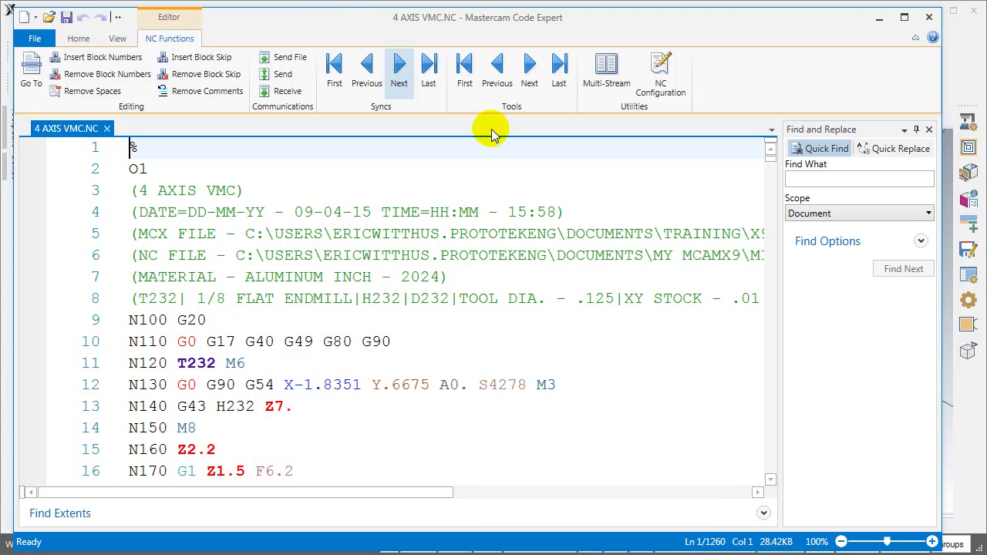
left_click(236, 325)
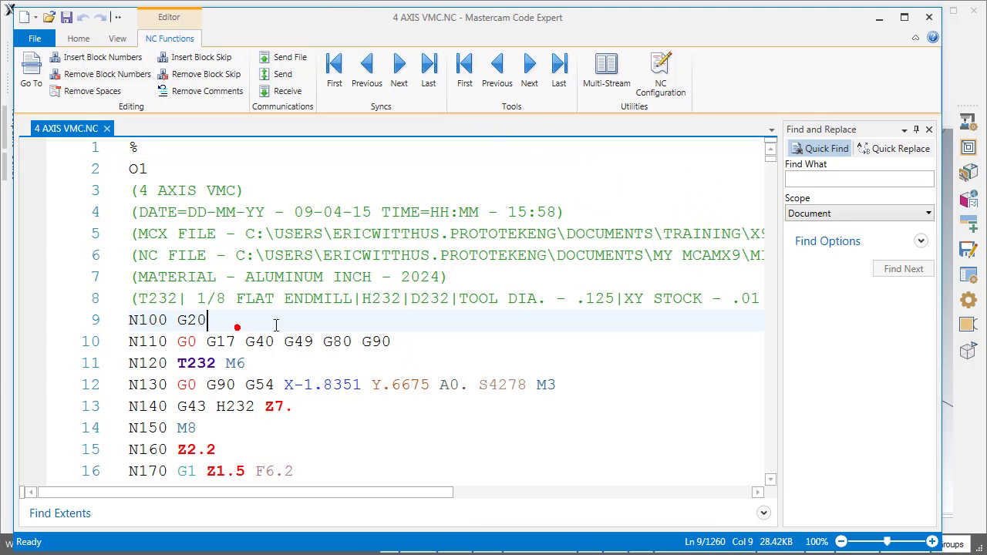
left_click(811, 178)
type("A")
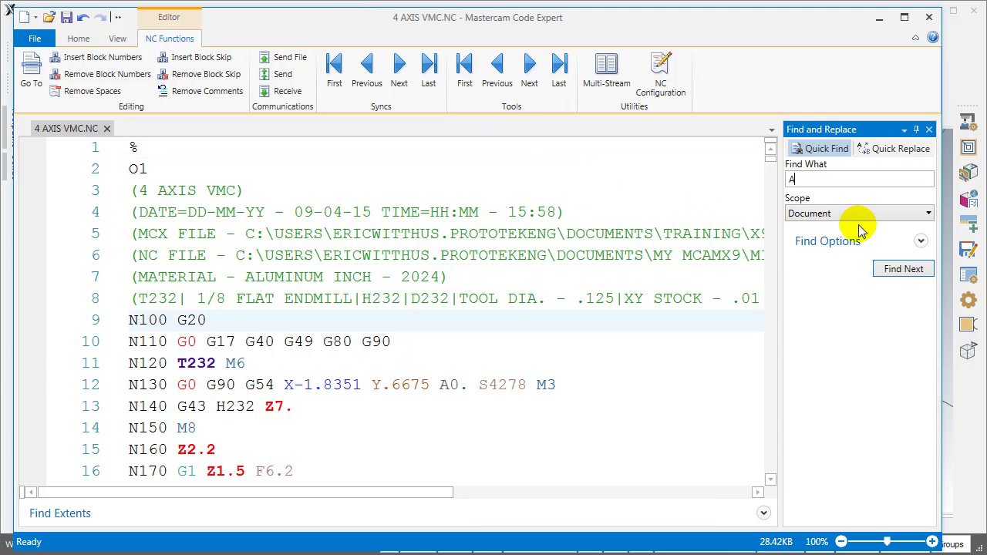
left_click(901, 268)
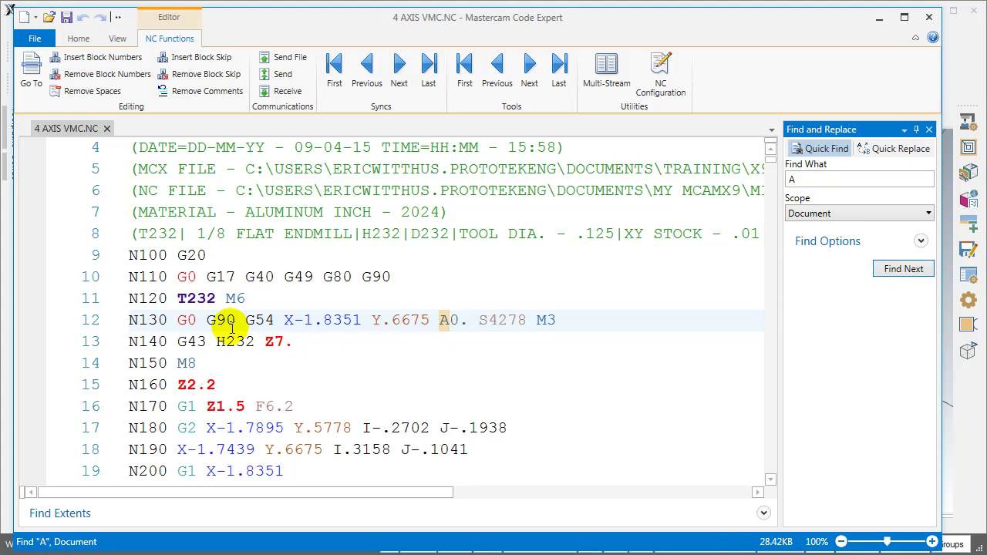
- Step through the A90, A180 and A270 rotations to the final return to A0
left_click_drag(245, 320, 270, 319)
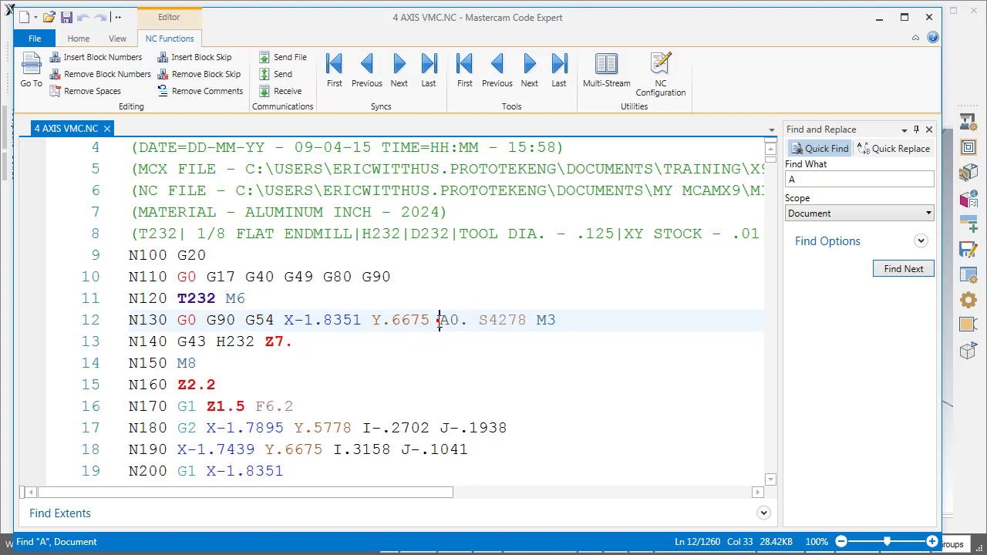
left_click(892, 266)
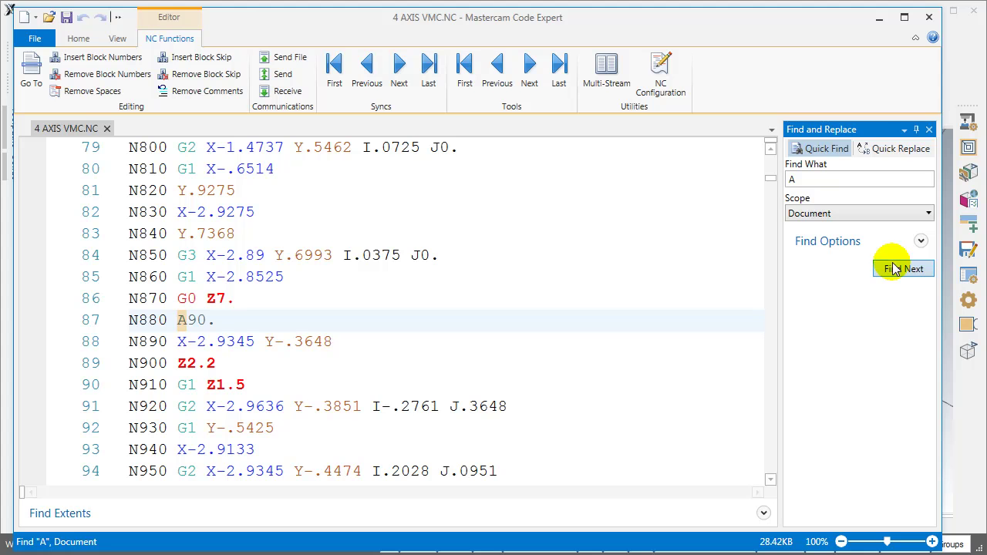
left_click(894, 268)
left_click(893, 268)
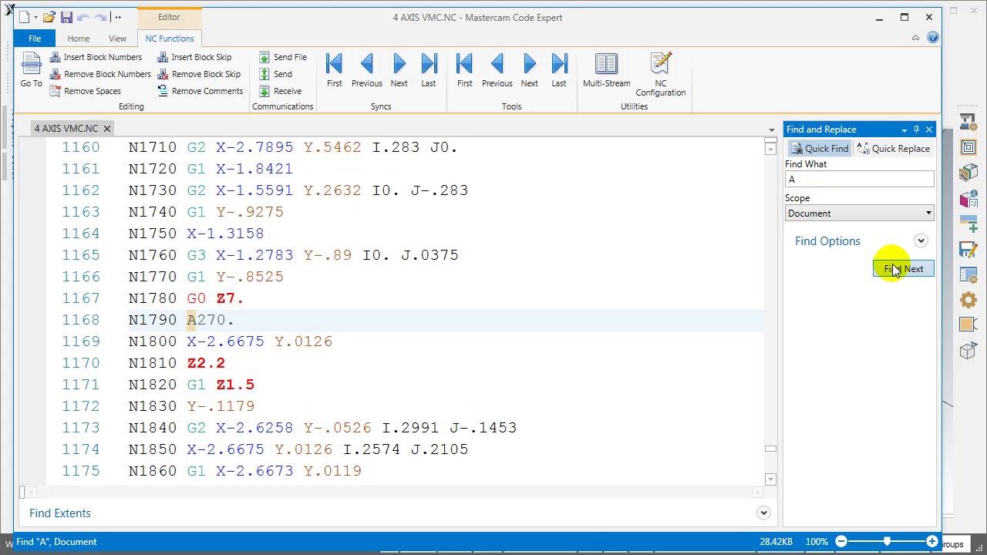
left_click(893, 268)
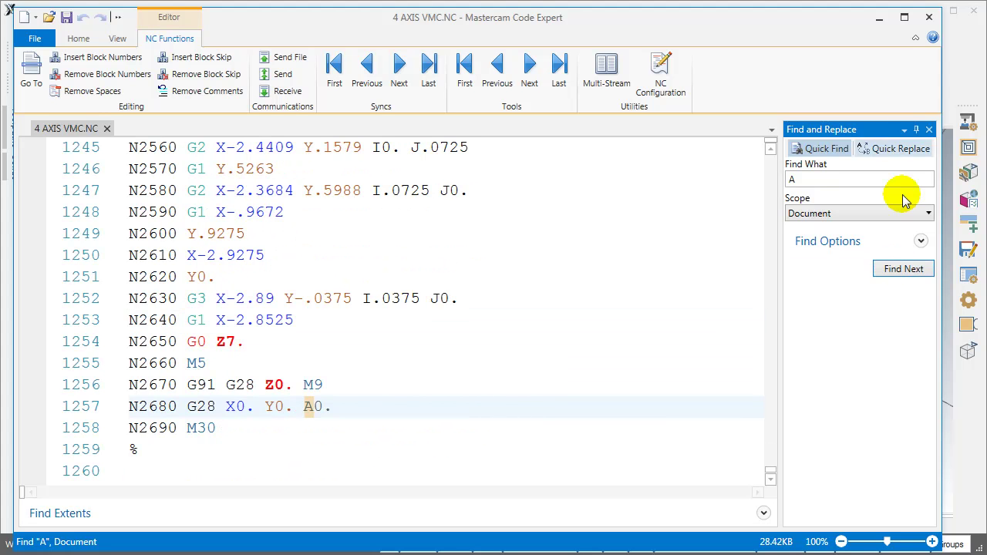